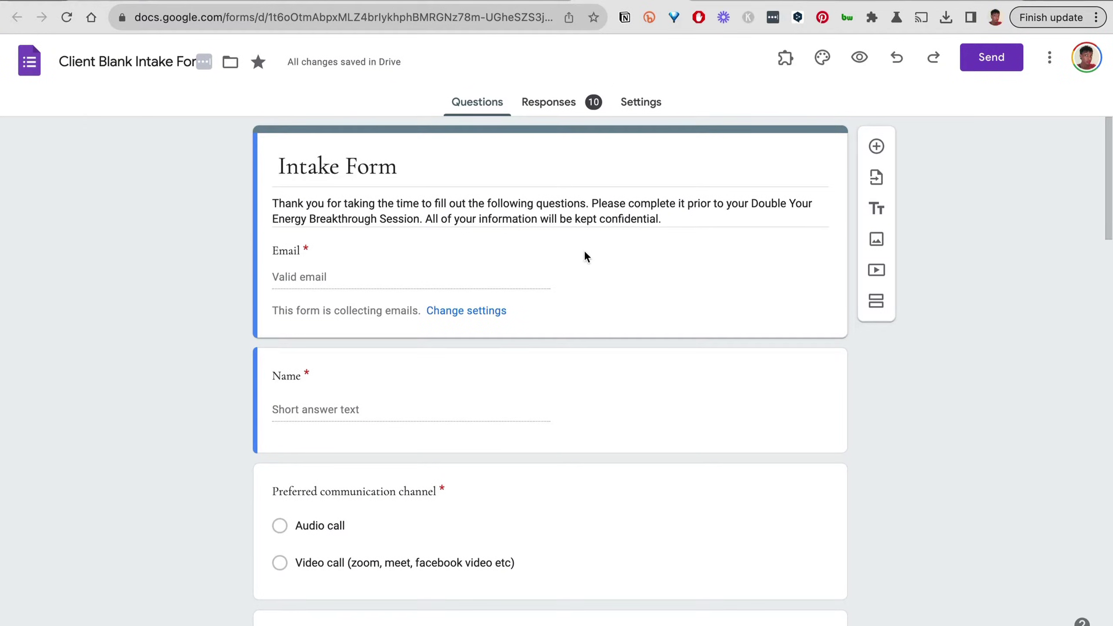
# - Switch to the Health Coaching Program form, then to its restyled copy with the Client Intake Form banner
pyautogui.click(725, 2)
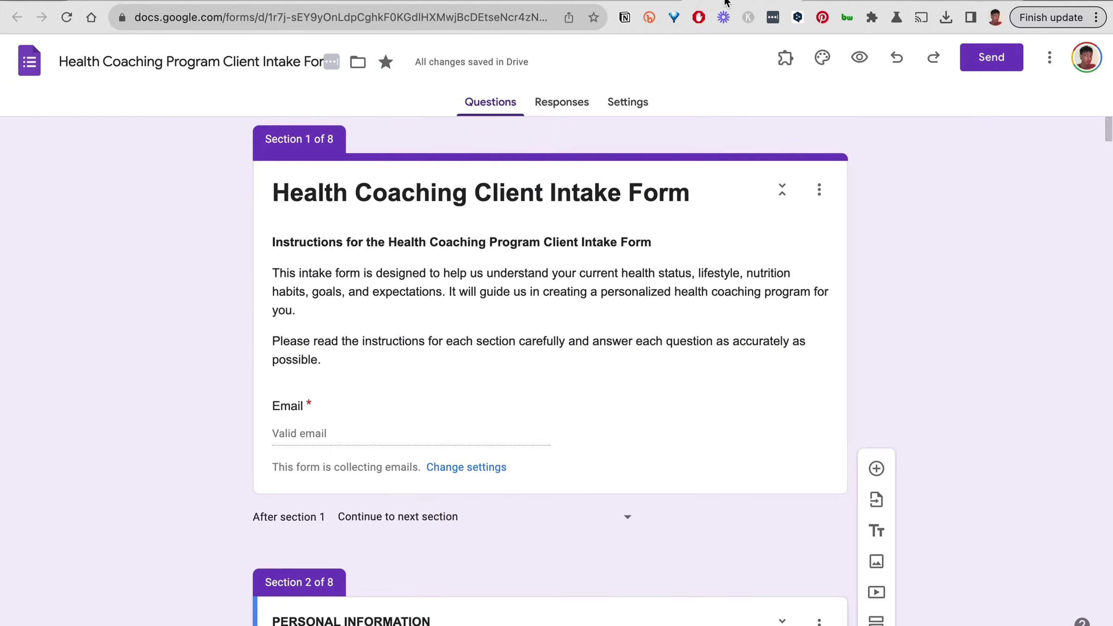
pyautogui.click(844, 4)
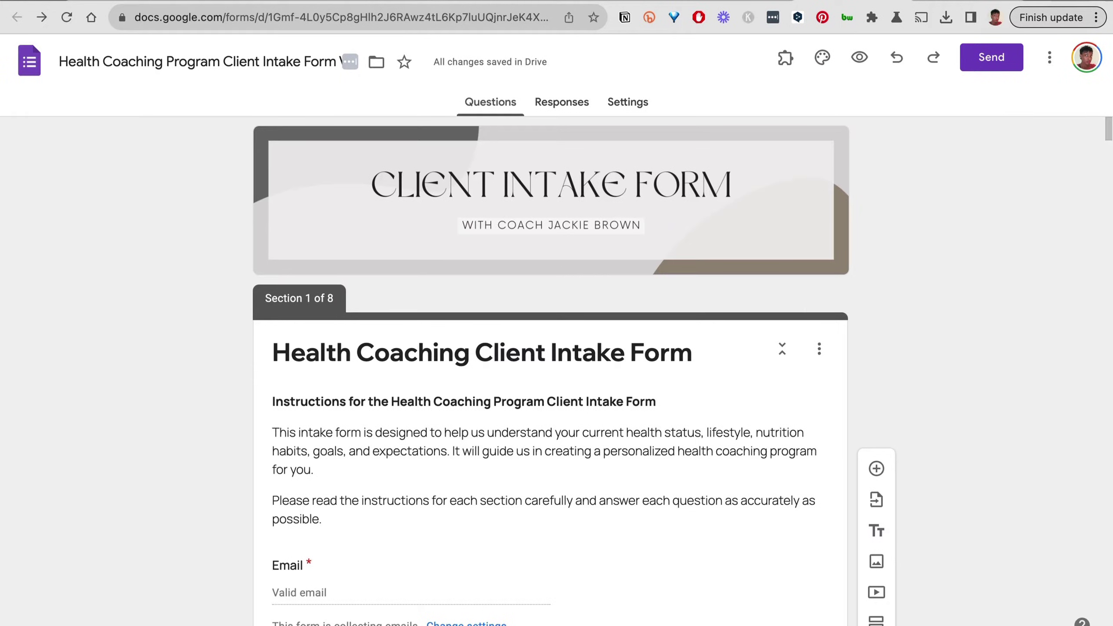
# - Open the Client Intake Form V2 design and scroll through its intake pages and colour guide
pyautogui.click(527, 1)
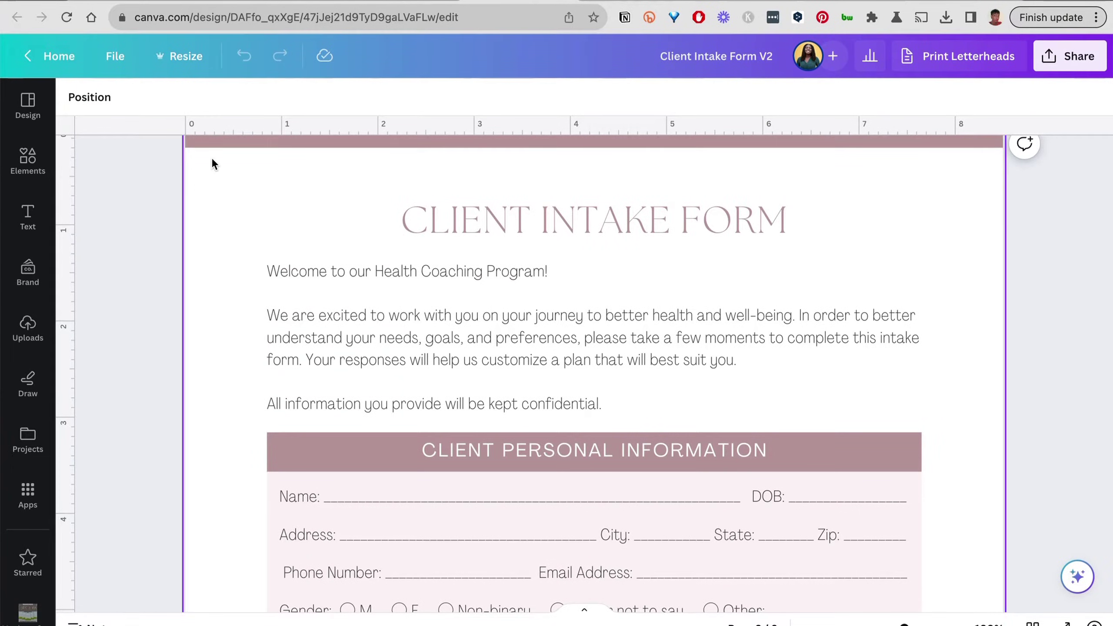
pyautogui.scroll(1, 142, 263)
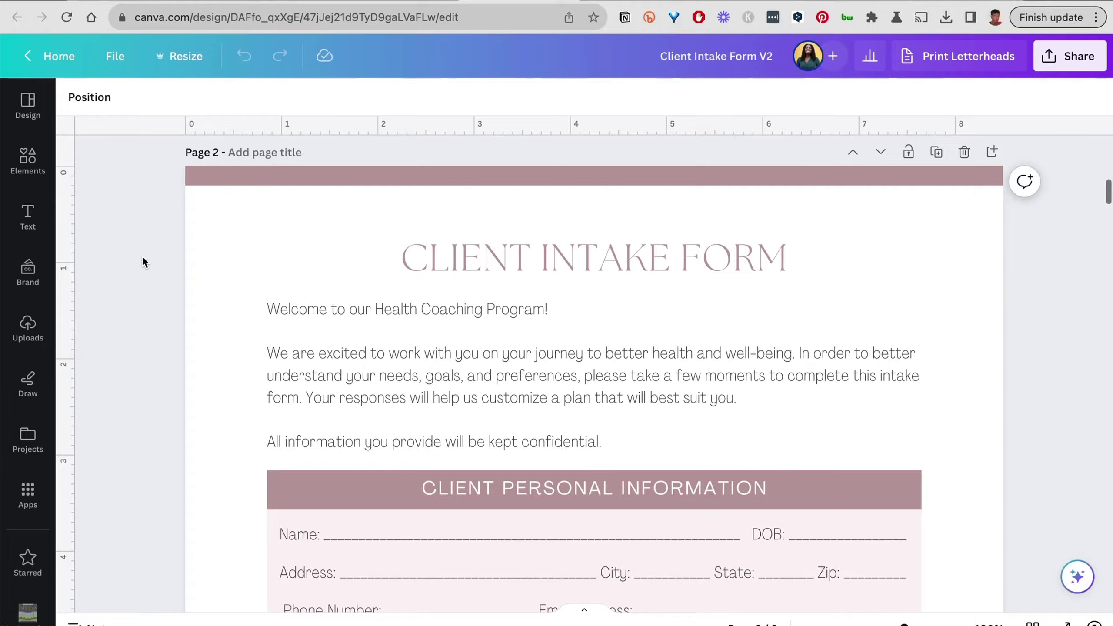
pyautogui.scroll(-10, 143, 259)
pyautogui.scroll(-15, 143, 259)
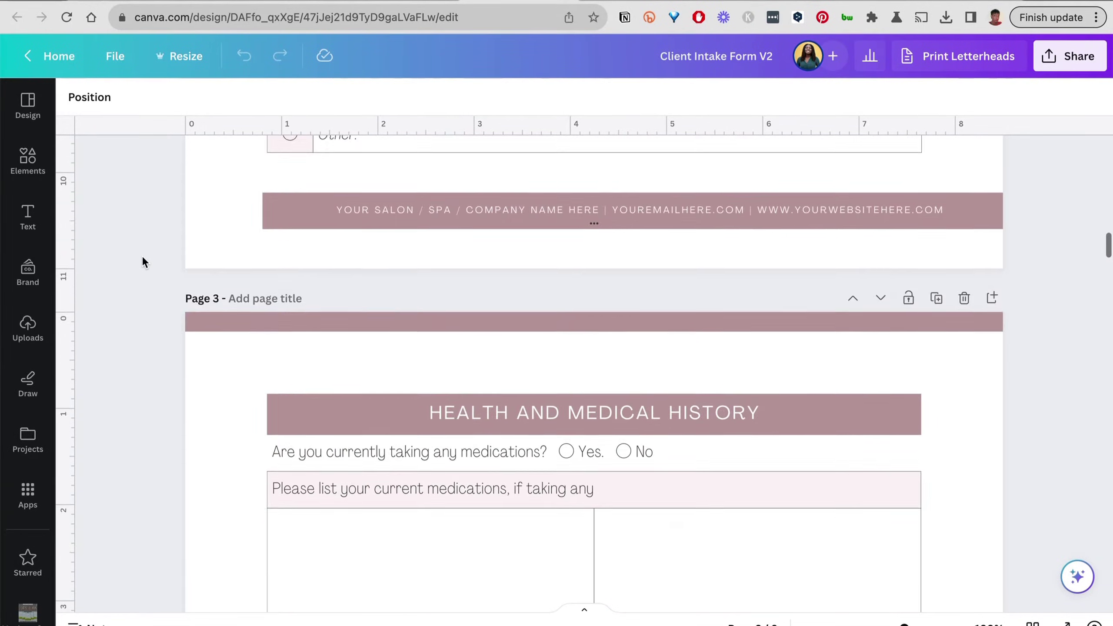
pyautogui.scroll(-20, 143, 259)
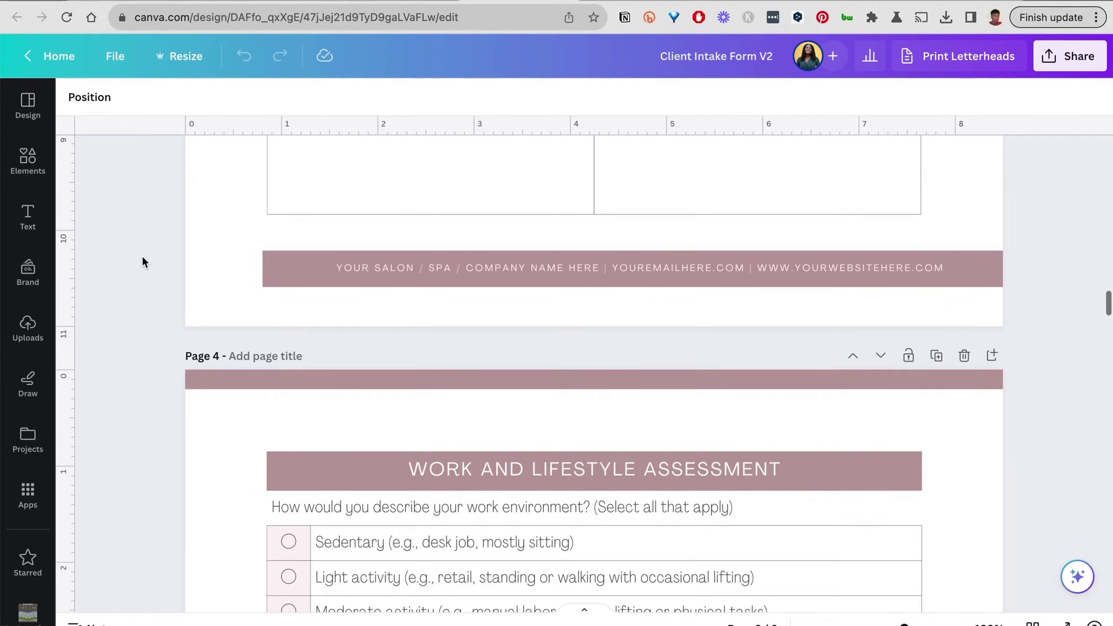
pyautogui.scroll(-5, 143, 262)
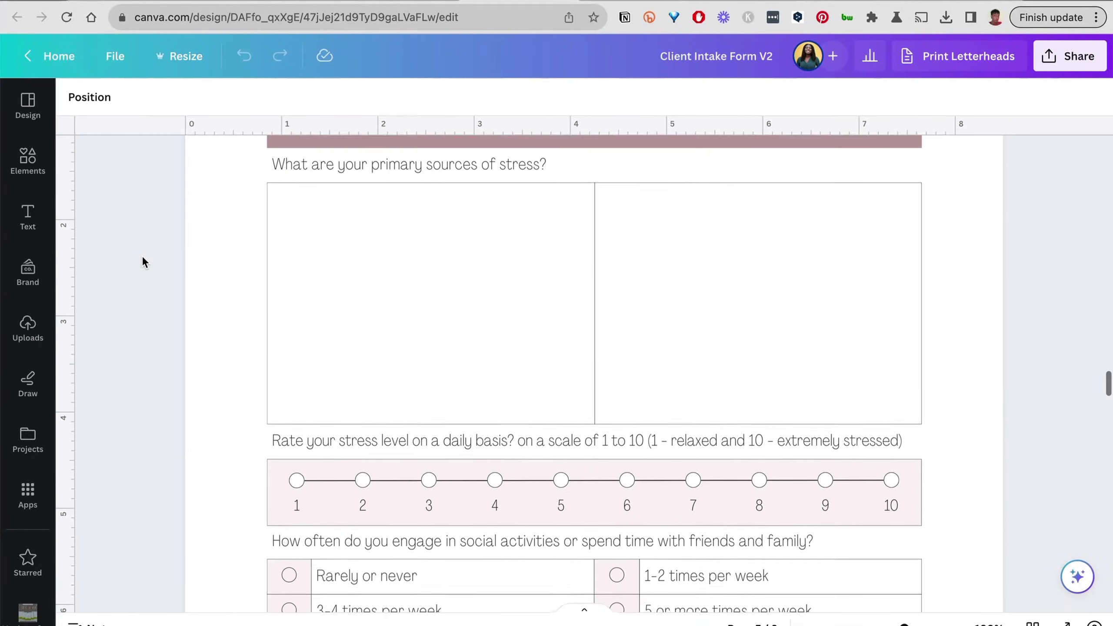
pyautogui.scroll(20, 142, 262)
pyautogui.scroll(20, 143, 261)
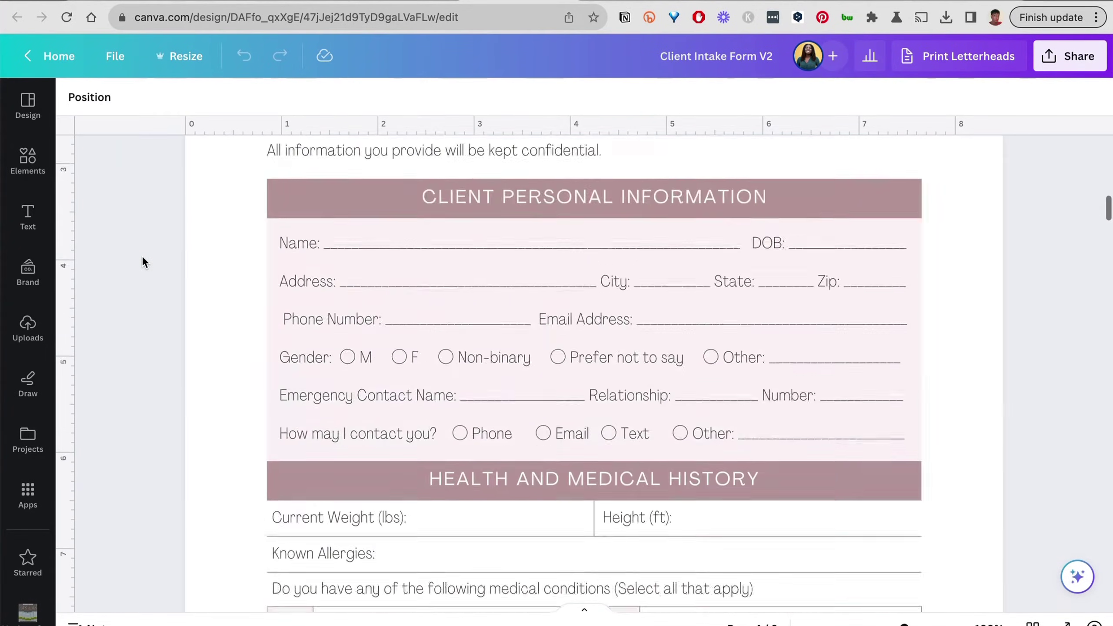
pyautogui.scroll(-15, 142, 259)
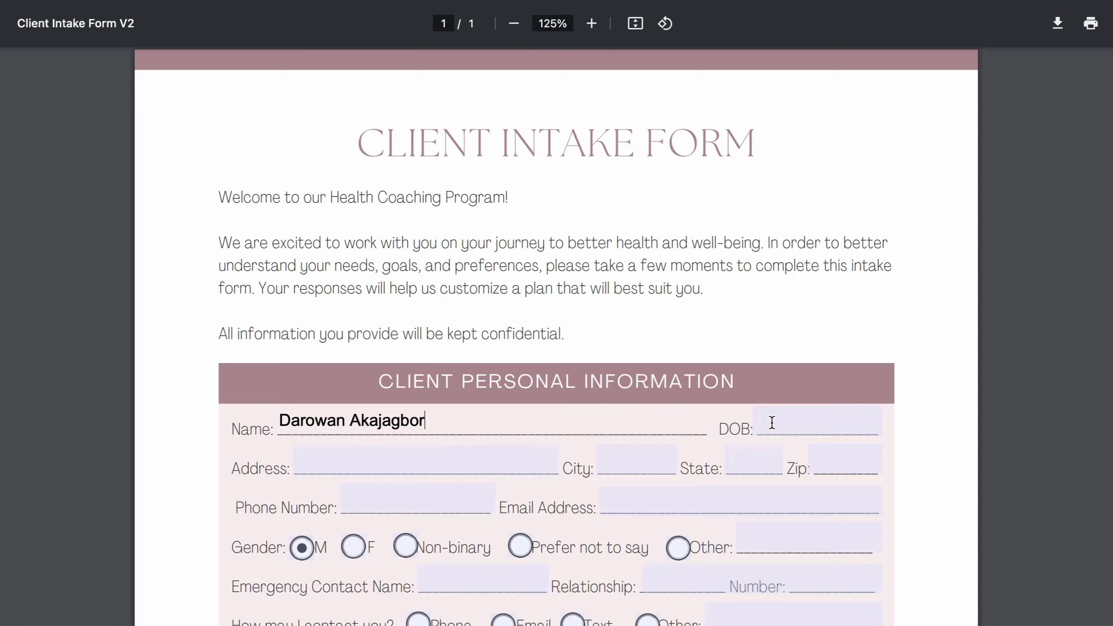
pyautogui.click(773, 422)
pyautogui.write('03/10/1967')
pyautogui.click(297, 460)
pyautogui.write('1234 Main Street')
pyautogui.click(605, 463)
pyautogui.write('Dallas\tTx\t10987')
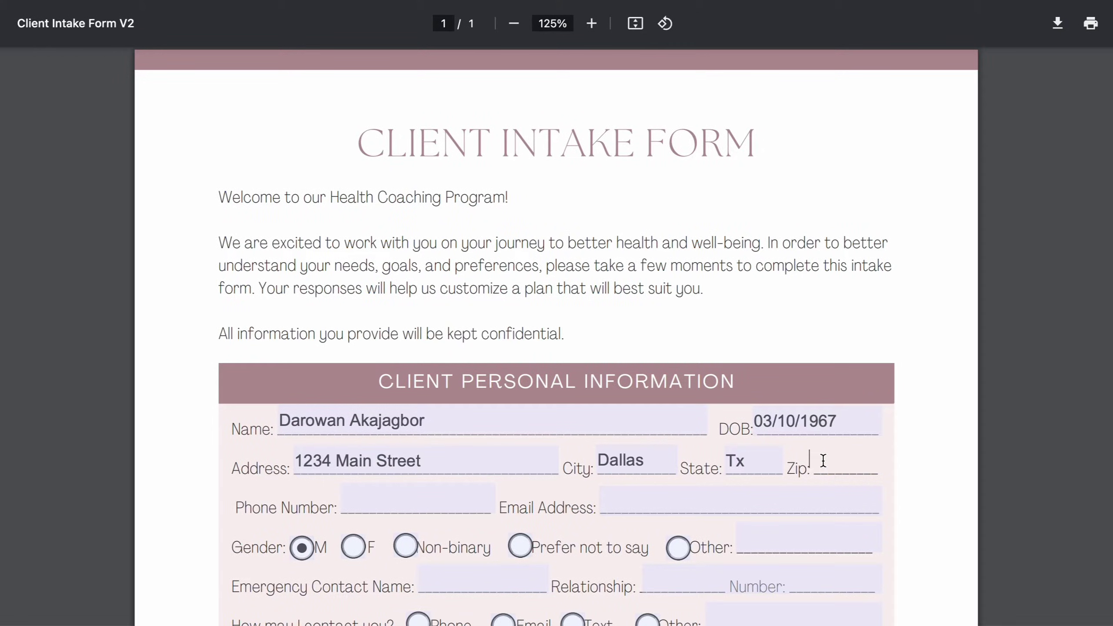
# - Mark gender F, enter the emergency contact's name with relationship Friend, and select Email
pyautogui.scroll(-4, 556, 395)
pyautogui.click(353, 379)
pyautogui.click(482, 412)
pyautogui.write('Tony')
pyautogui.press('Tab')
pyautogui.write('D')
pyautogui.press('BackSpace')
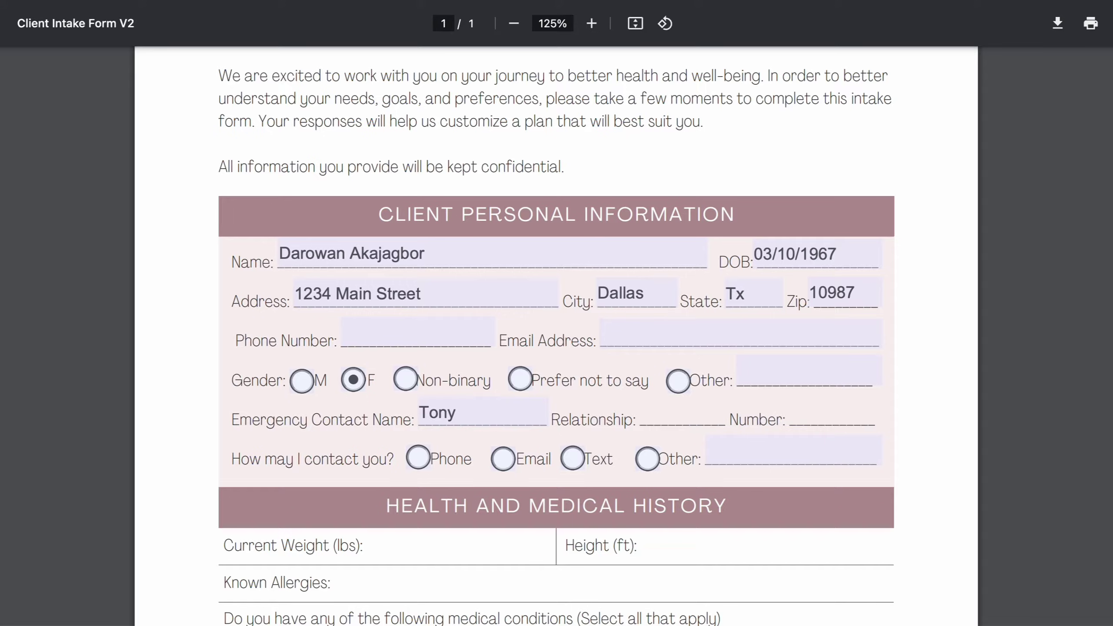
pyautogui.write('Friend')
pyautogui.click(503, 459)
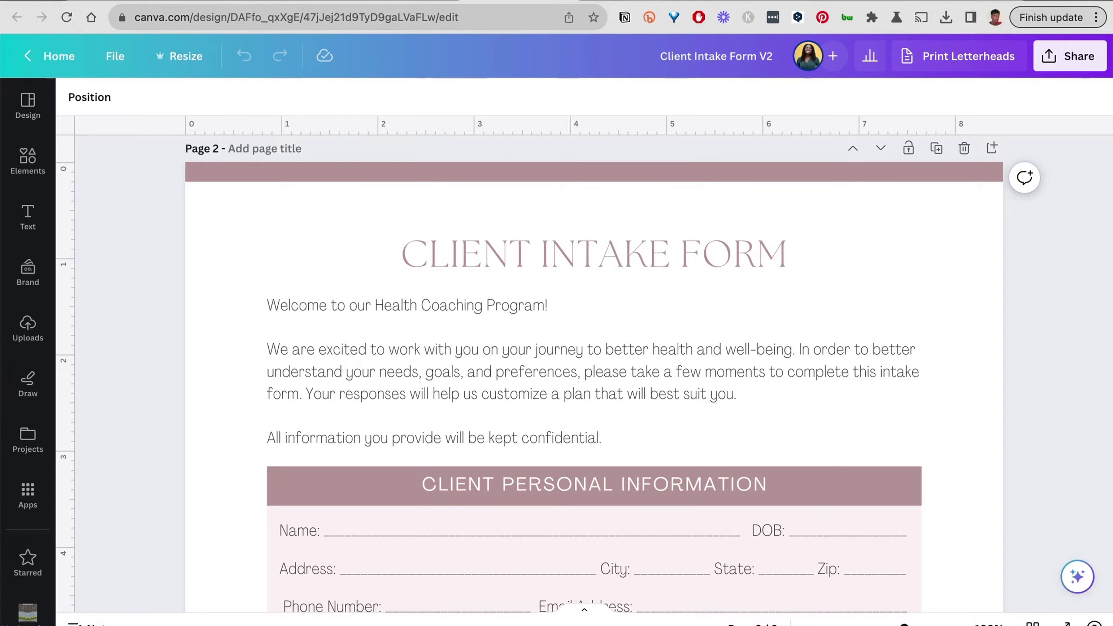
# - Switch from Canva to the Google Forms Intake Form tab with Ctrl+Tab
pyautogui.hotkey('ctrl', 'Tab')
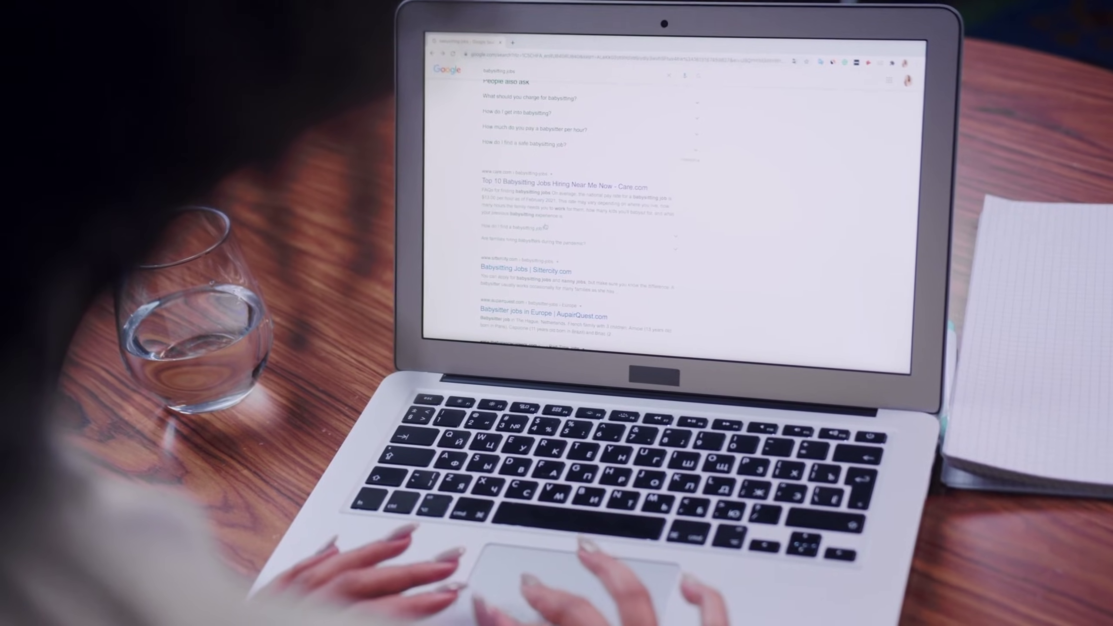
pyautogui.scroll(-3, 540, 228)
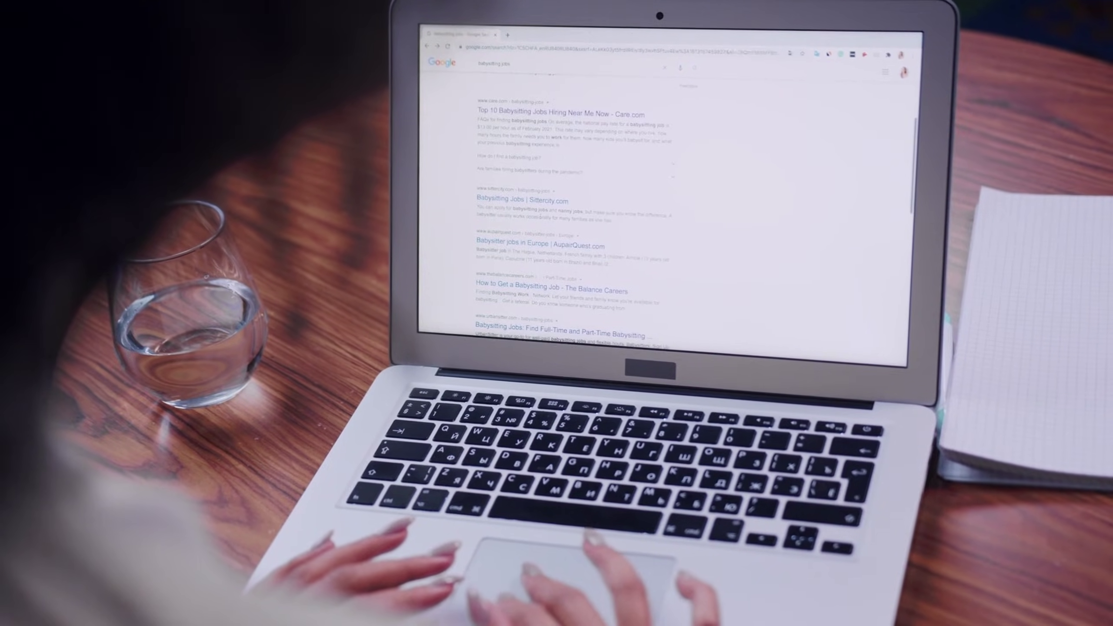
pyautogui.scroll(-2, 541, 217)
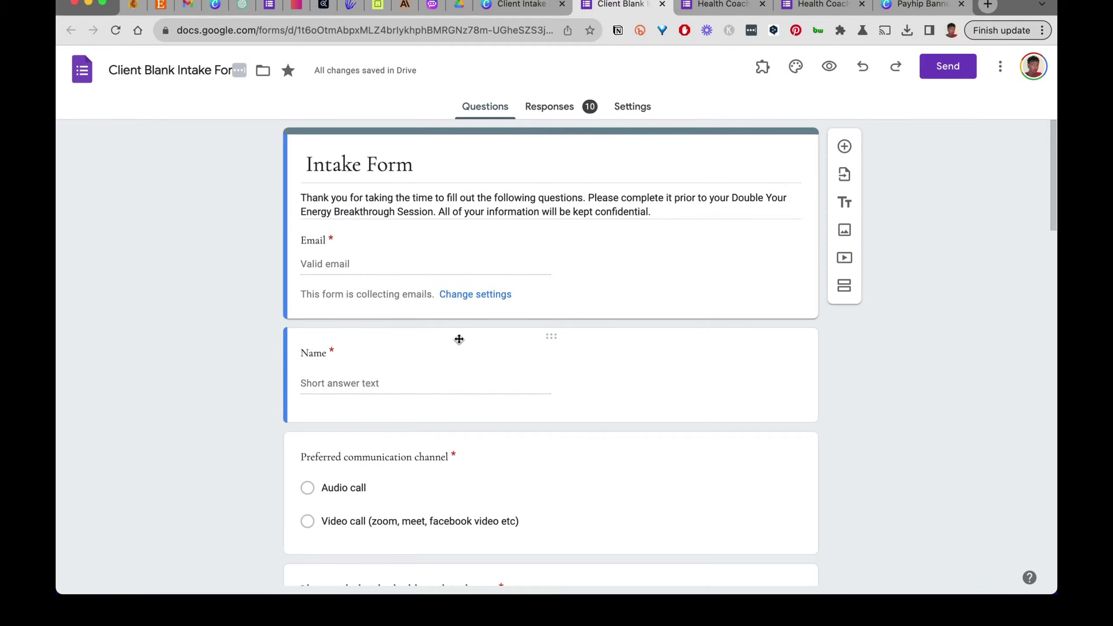
# - Scroll through the blank Intake Form, then review the Health Coaching Client Intake Form
pyautogui.scroll(-20, 458, 338)
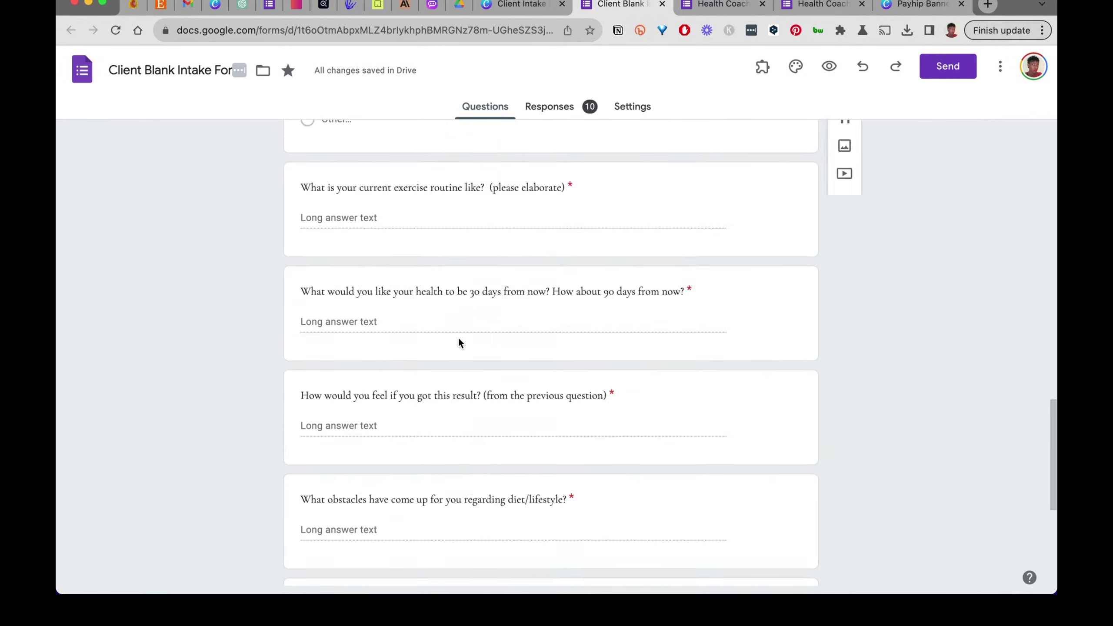
pyautogui.scroll(20, 459, 340)
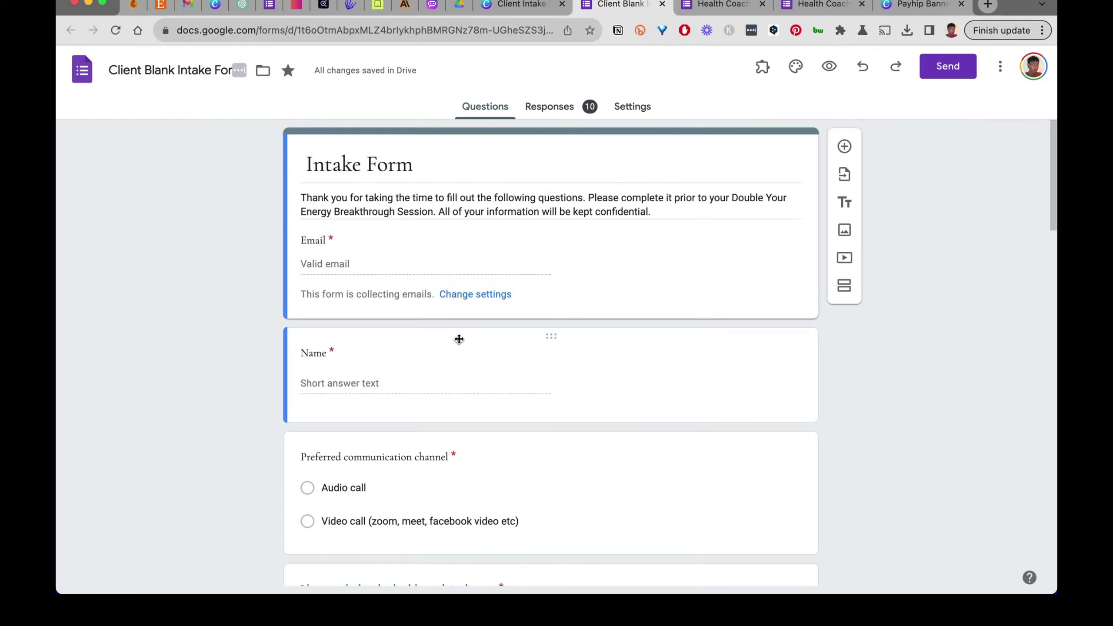
pyautogui.click(708, 13)
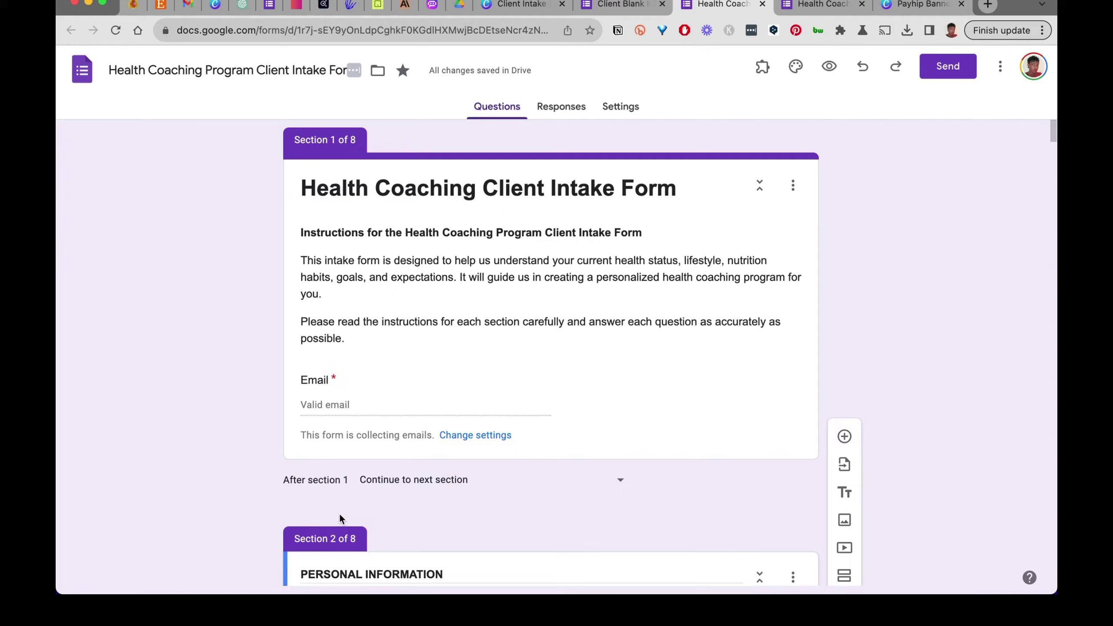
pyautogui.scroll(-15, 354, 457)
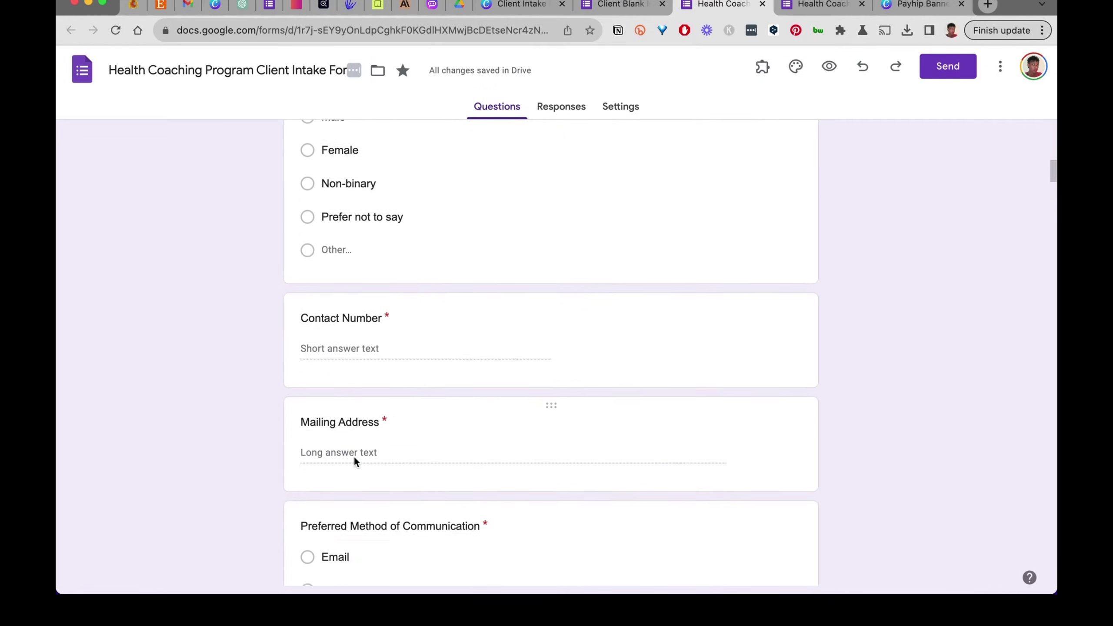
pyautogui.scroll(-10, 353, 456)
pyautogui.scroll(20, 353, 456)
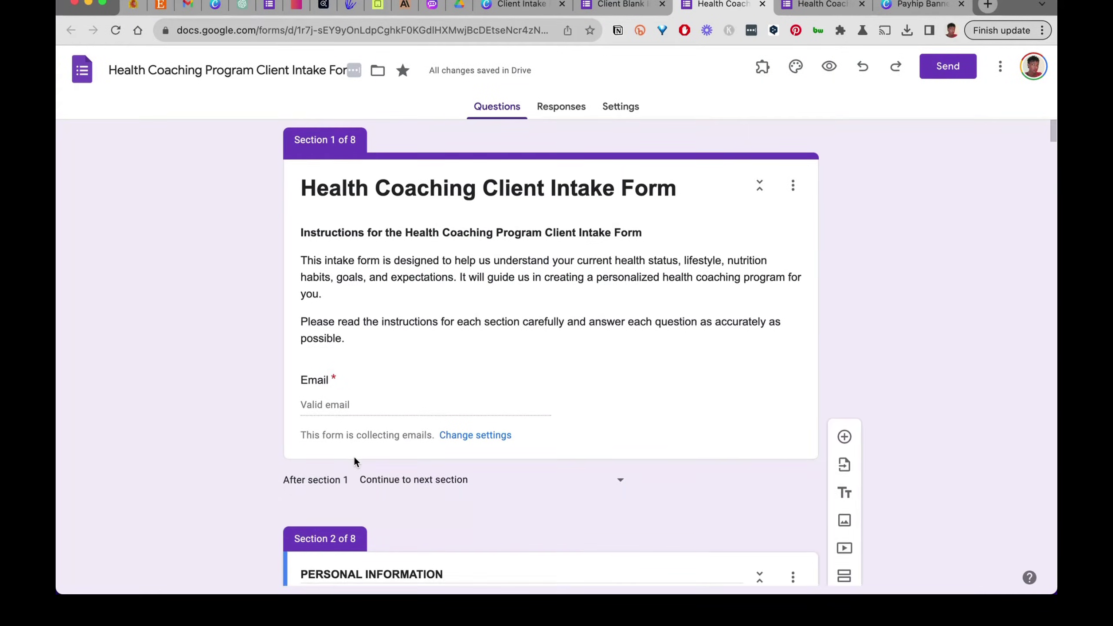
# - Bring up the Canva Client Intake Form V2 design and look over page 2
pyautogui.click(530, 3)
pyautogui.scroll(-2, 401, 371)
pyautogui.scroll(5, 453, 473)
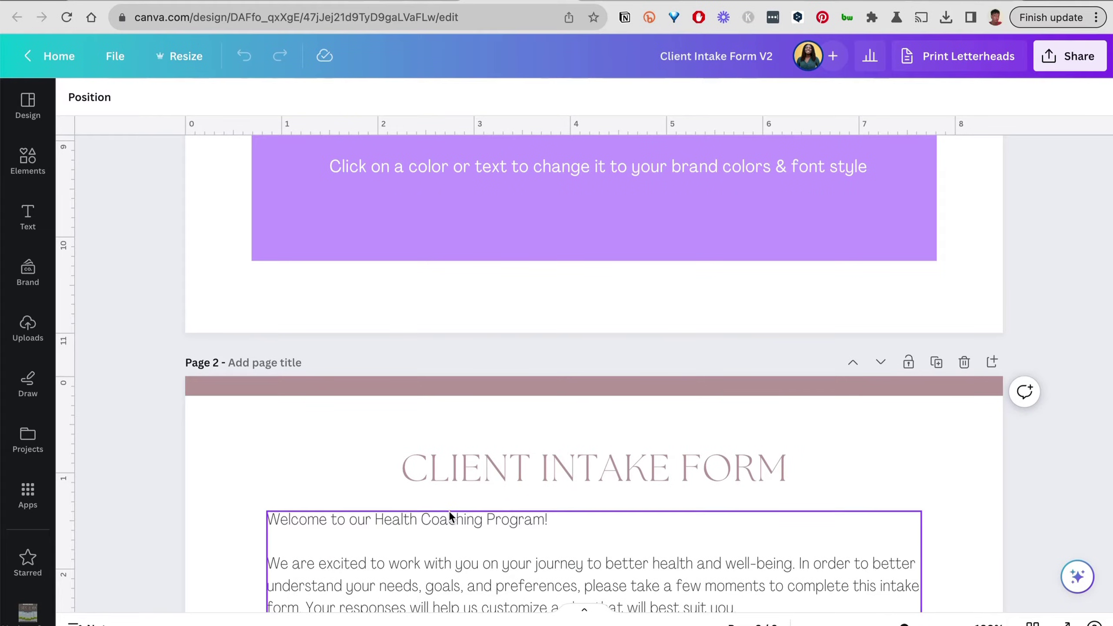
pyautogui.click(742, 1)
pyautogui.scroll(-8, 466, 393)
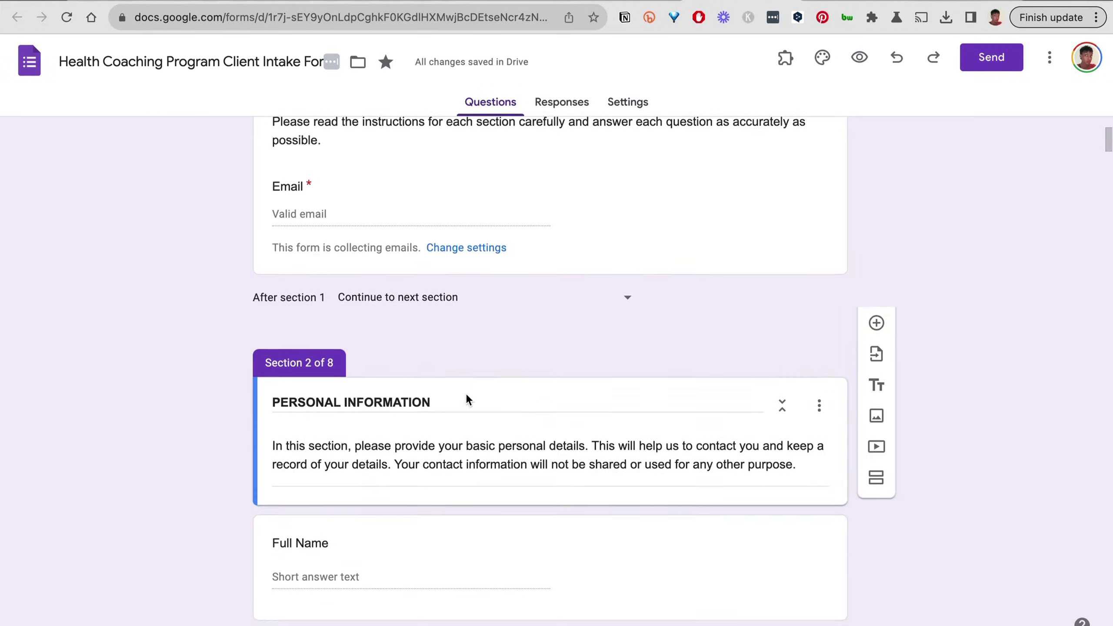
pyautogui.scroll(-20, 466, 395)
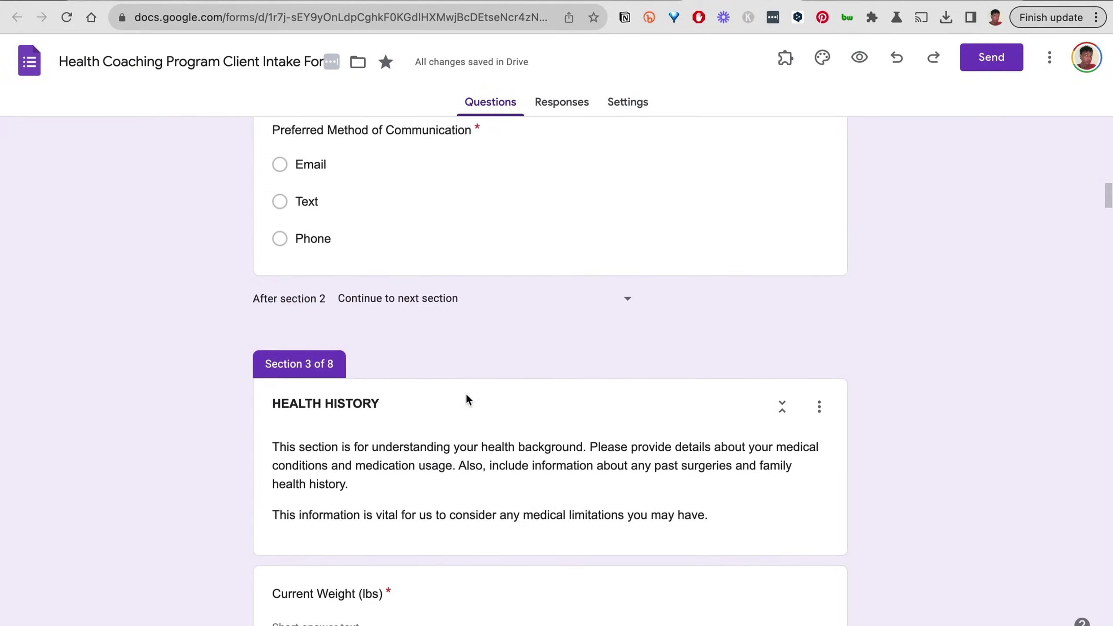
pyautogui.scroll(-19, 466, 395)
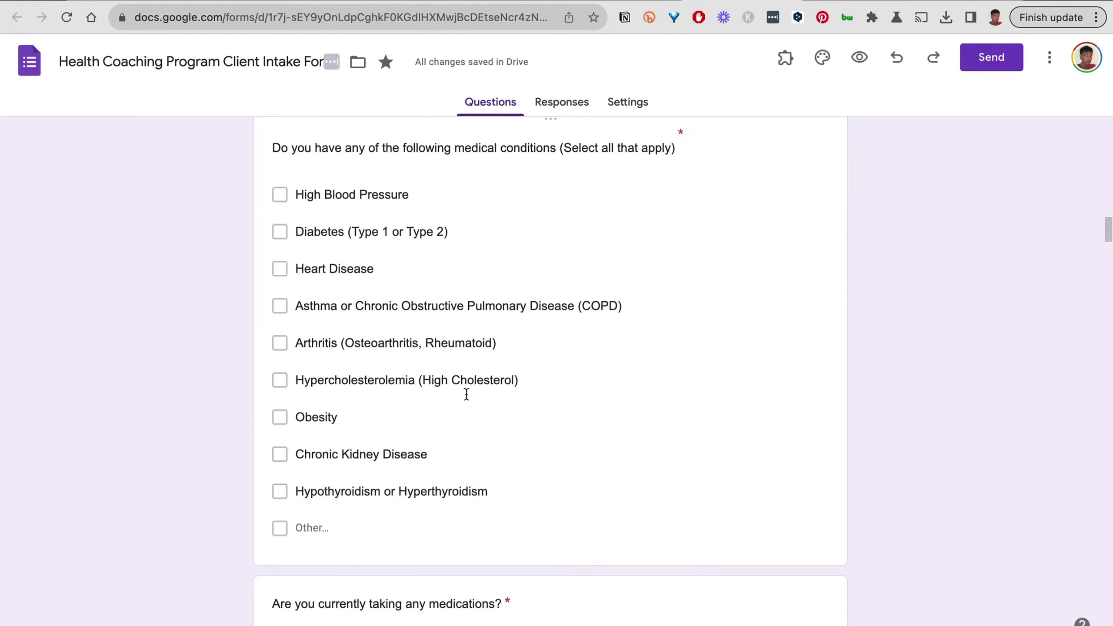
pyautogui.scroll(-20, 466, 394)
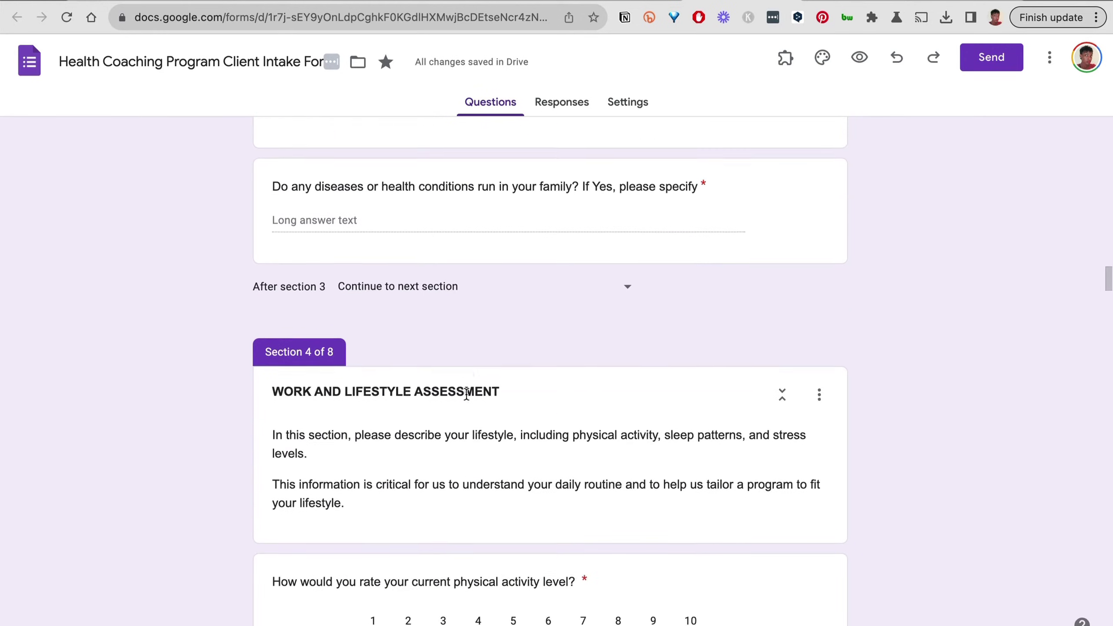
pyautogui.scroll(-16, 466, 395)
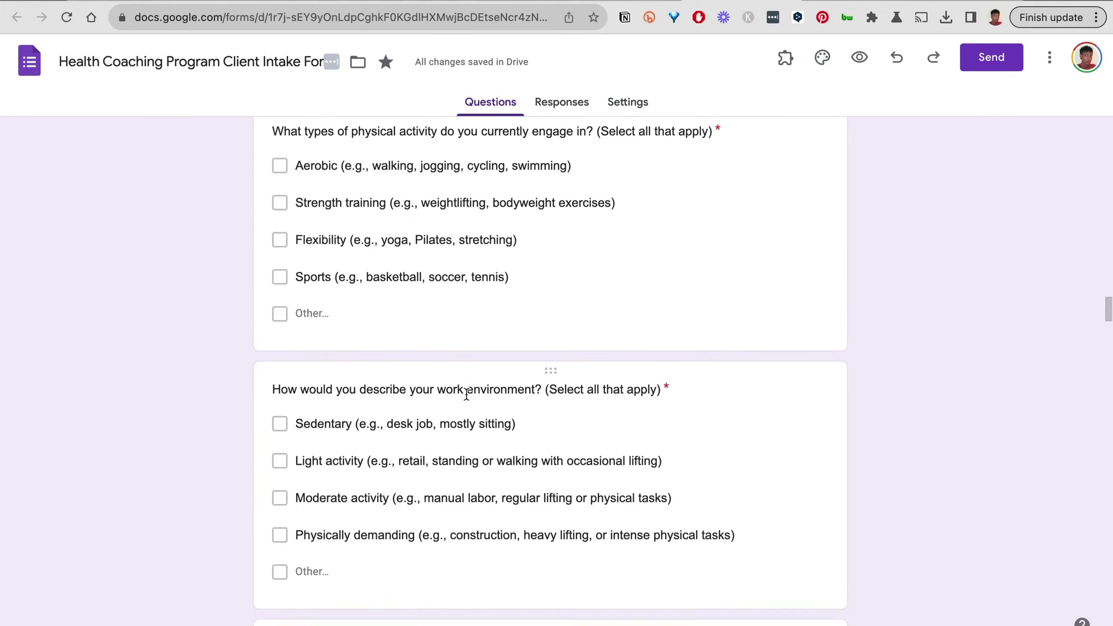
pyautogui.scroll(6, 466, 399)
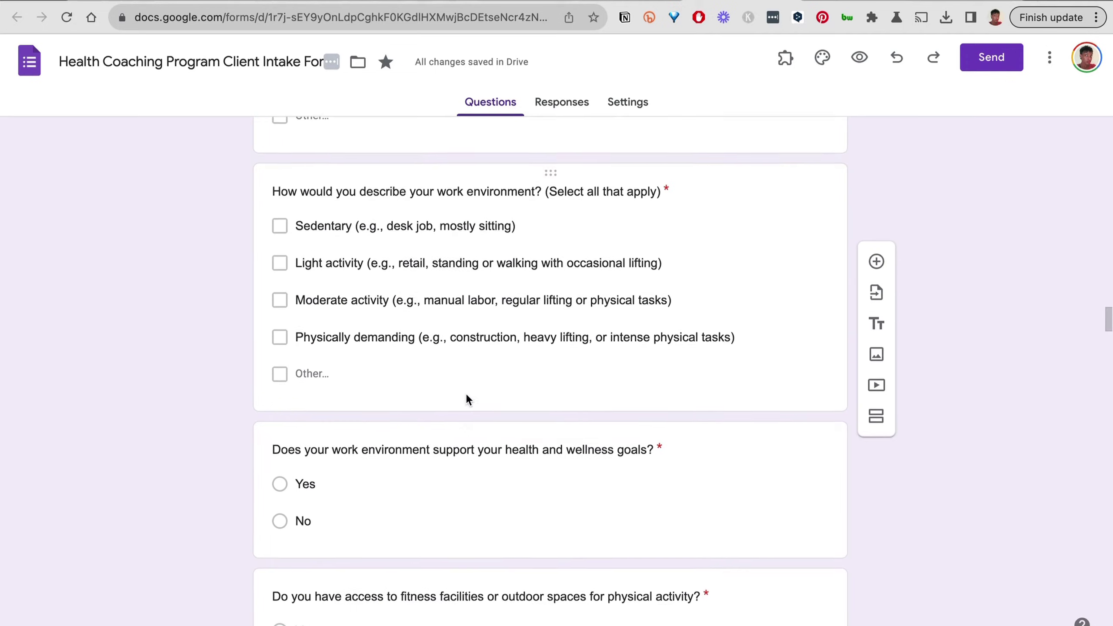
pyautogui.scroll(9, 467, 397)
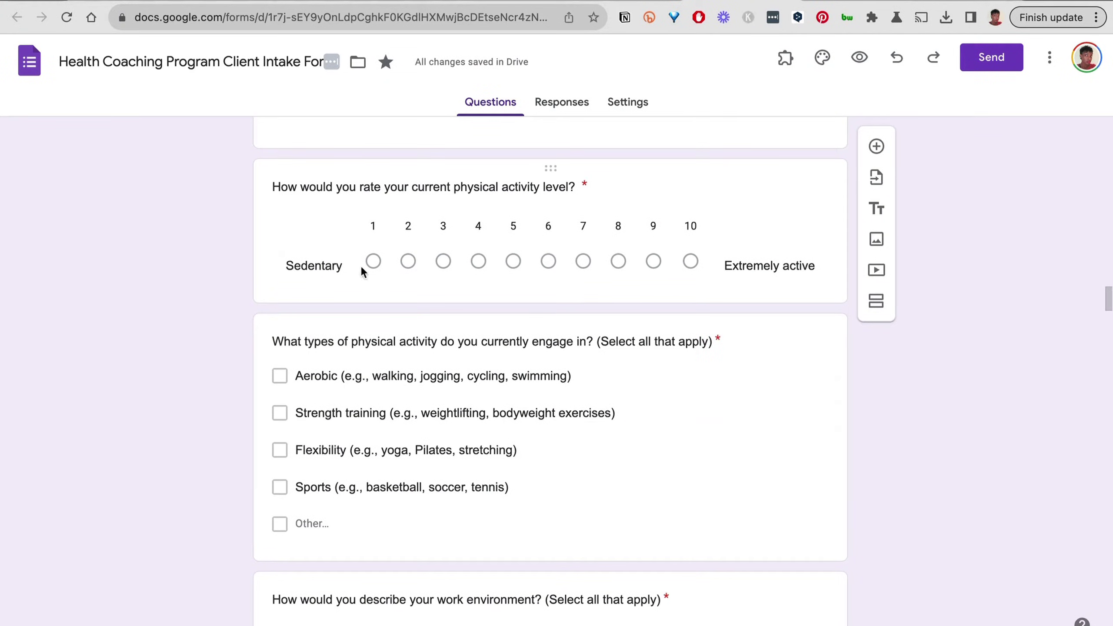
pyautogui.scroll(-15, 393, 314)
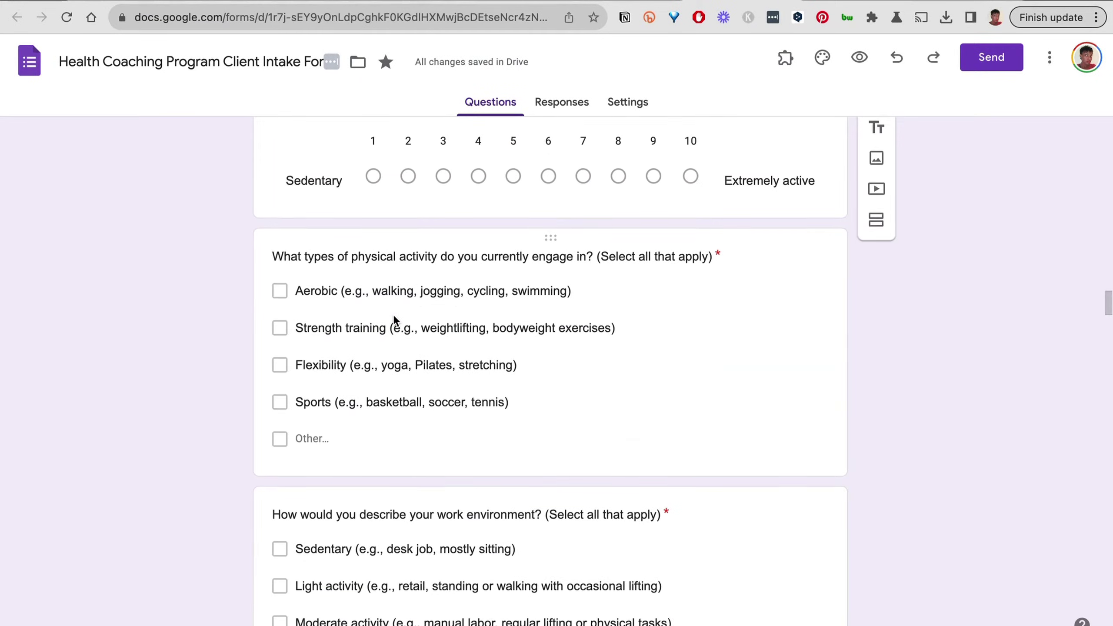
pyautogui.scroll(20, 393, 314)
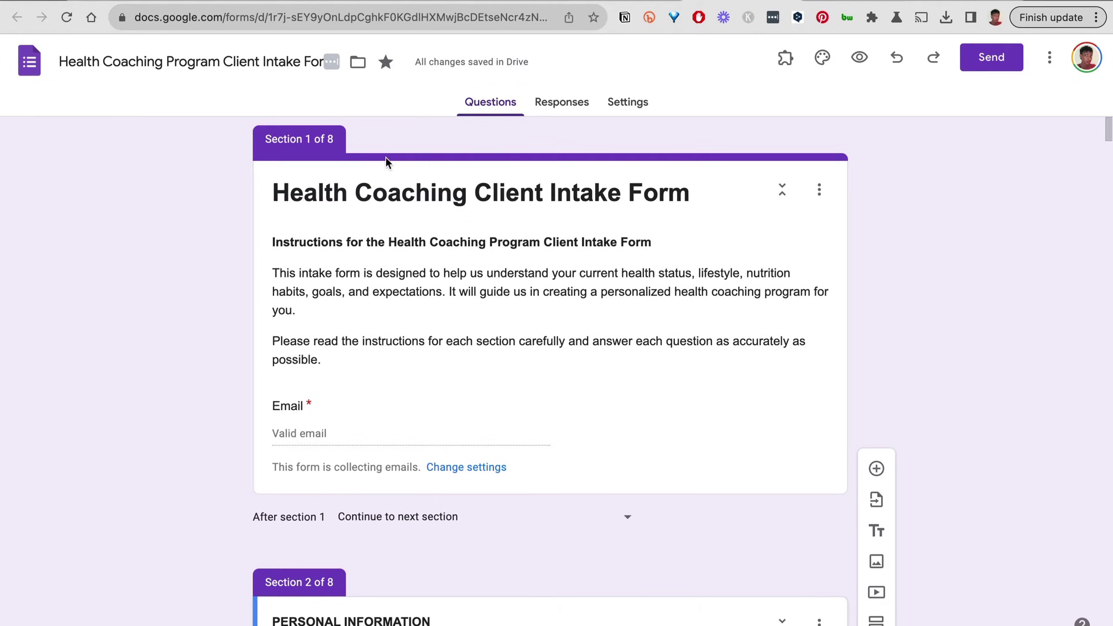
# - In the theme settings, try Bagel Fat One for the header, then revert it to Arial
pyautogui.click(824, 61)
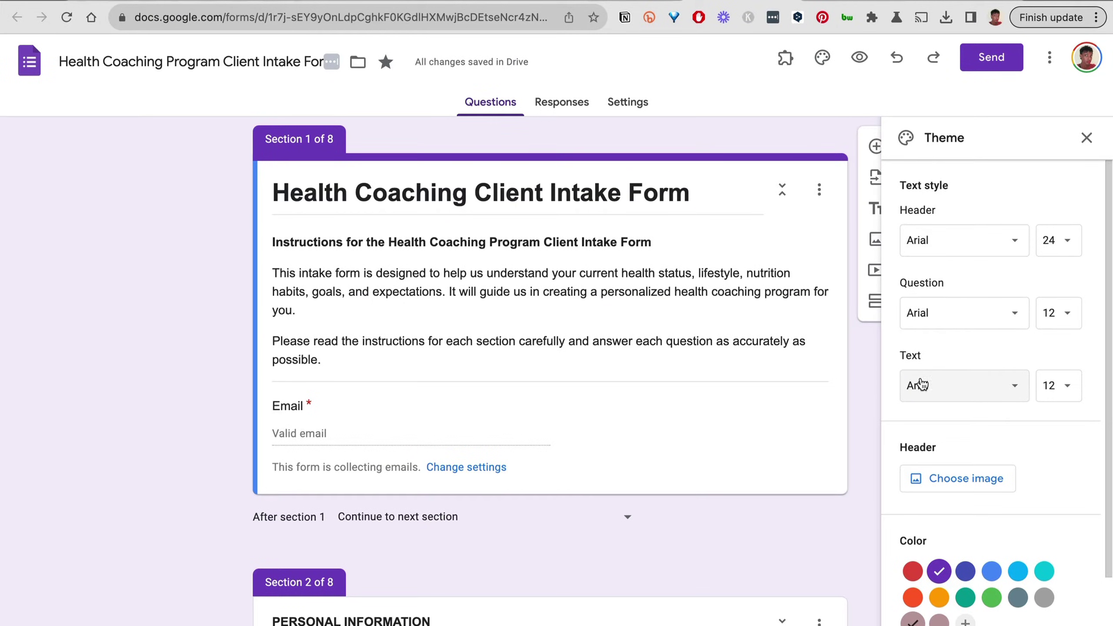
pyautogui.click(961, 244)
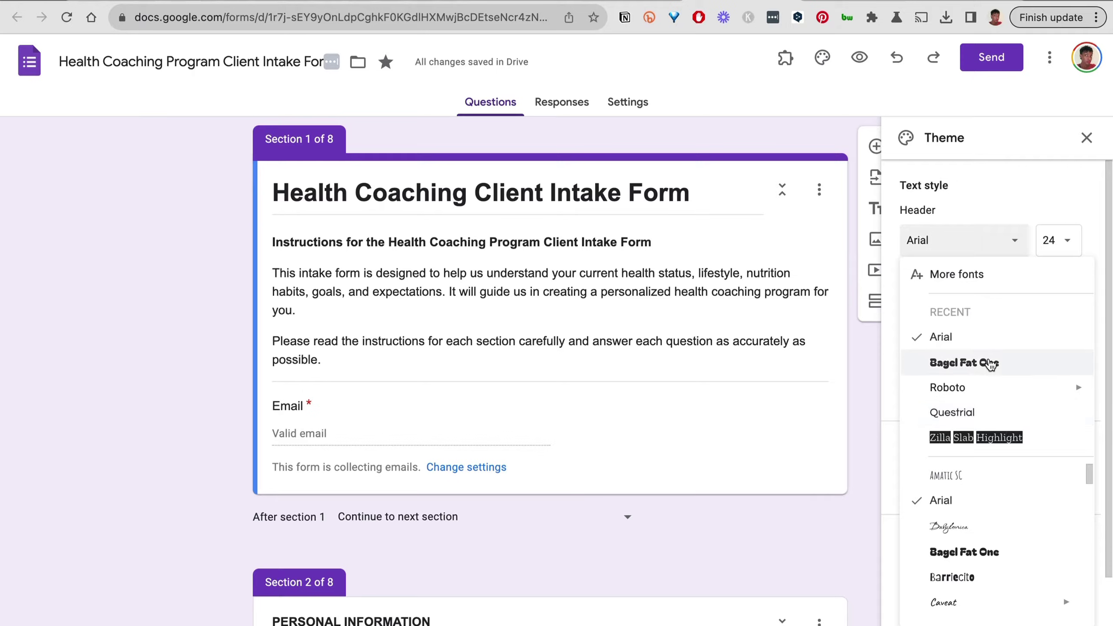
pyautogui.click(989, 363)
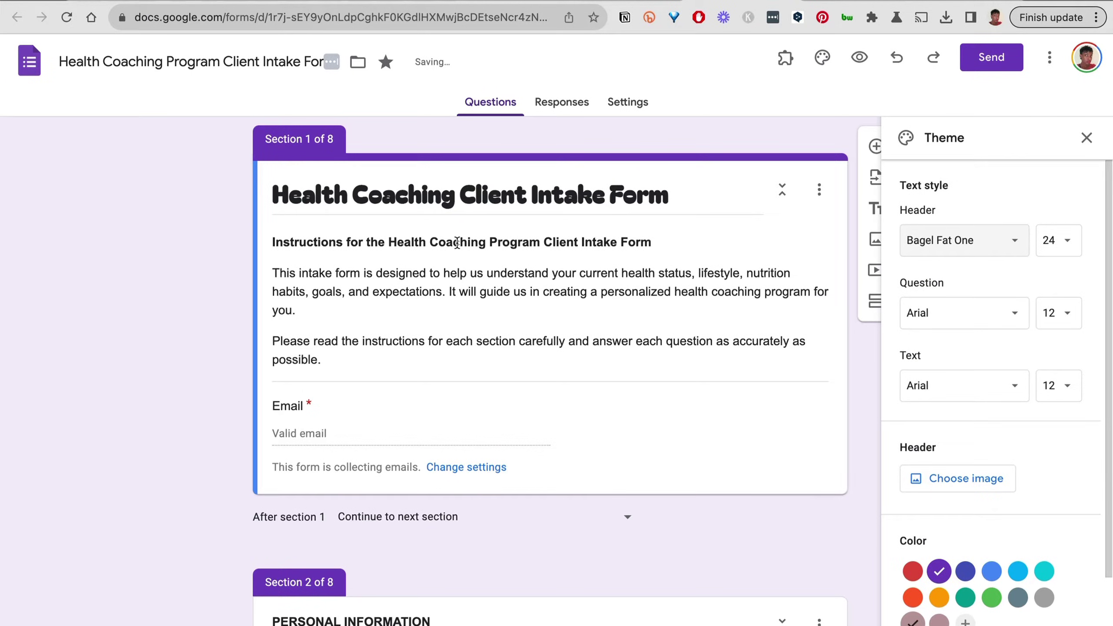
pyautogui.scroll(-9, 473, 317)
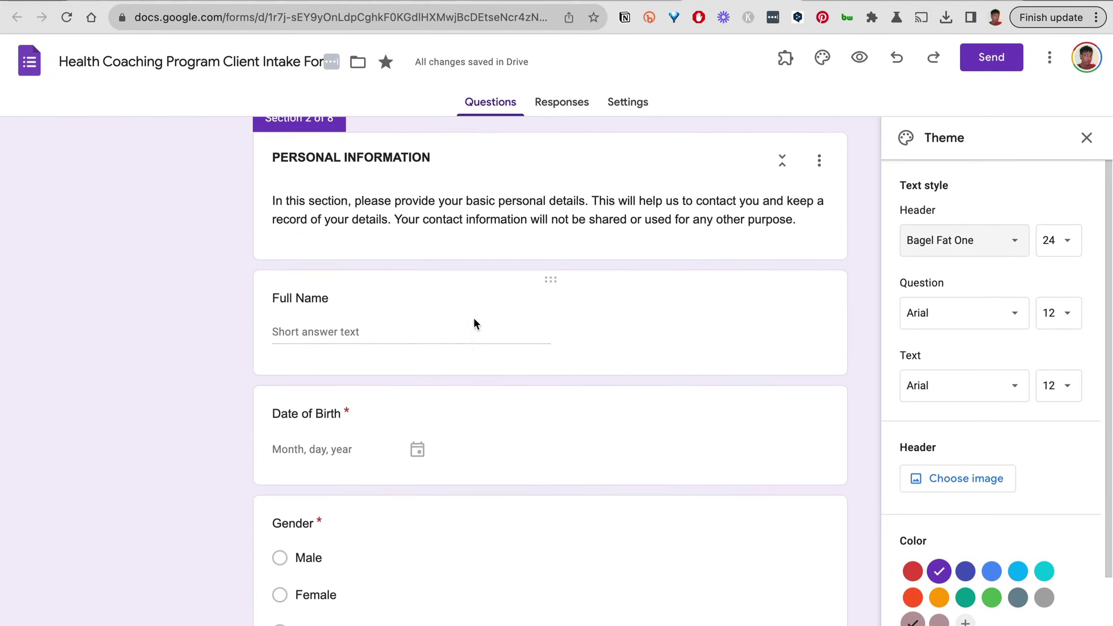
pyautogui.scroll(9, 474, 317)
pyautogui.click(993, 242)
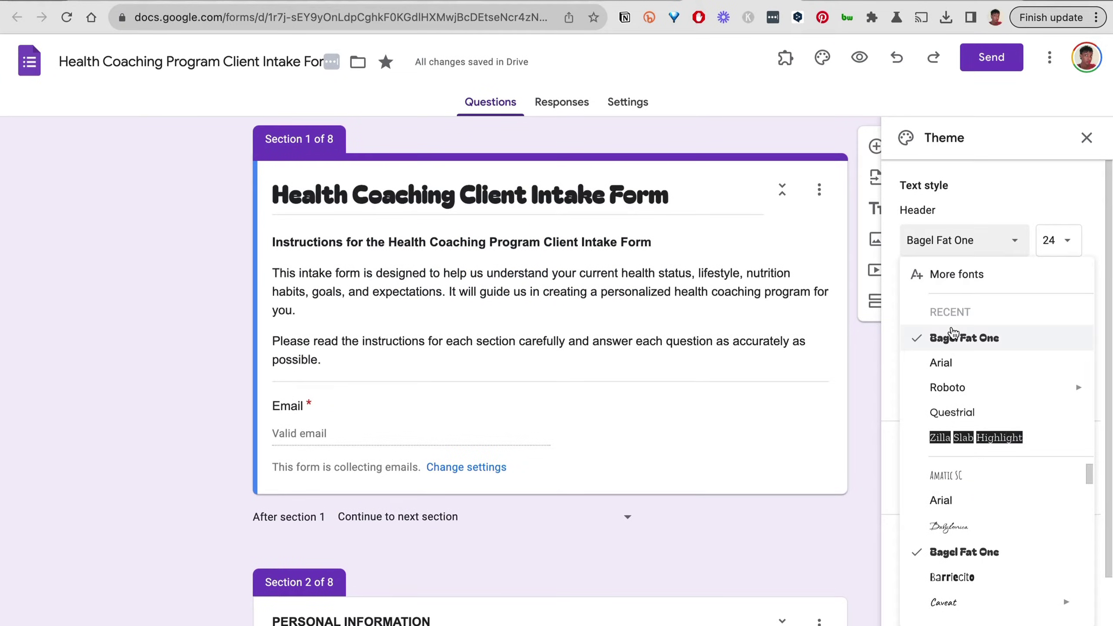
pyautogui.click(962, 366)
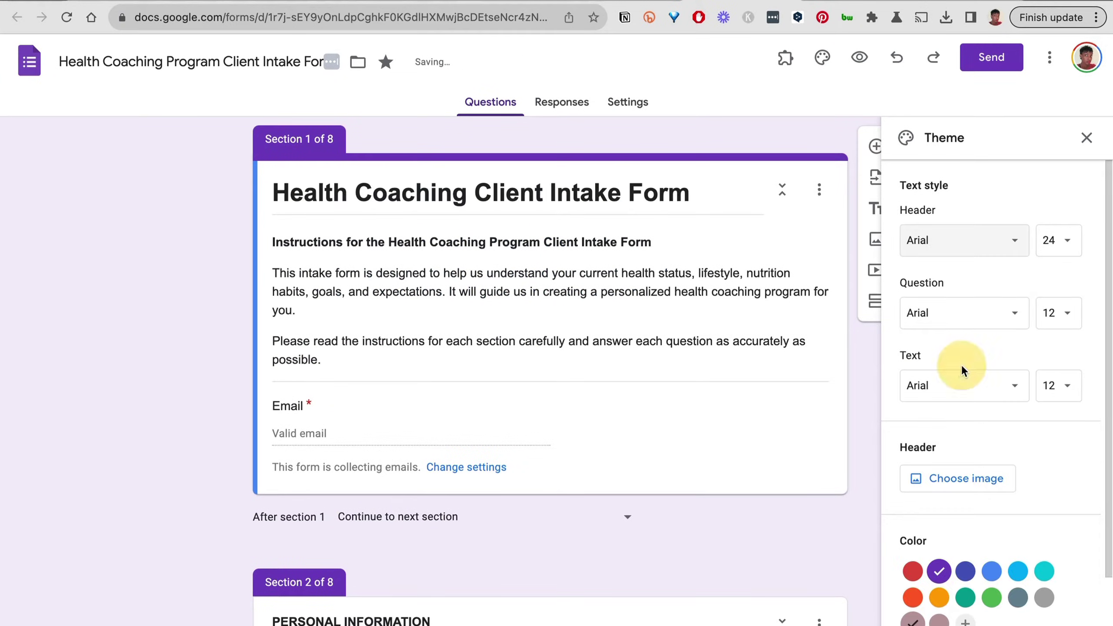
# - Try Bagel Fat One for the question font, then set it back to Arial
pyautogui.click(972, 315)
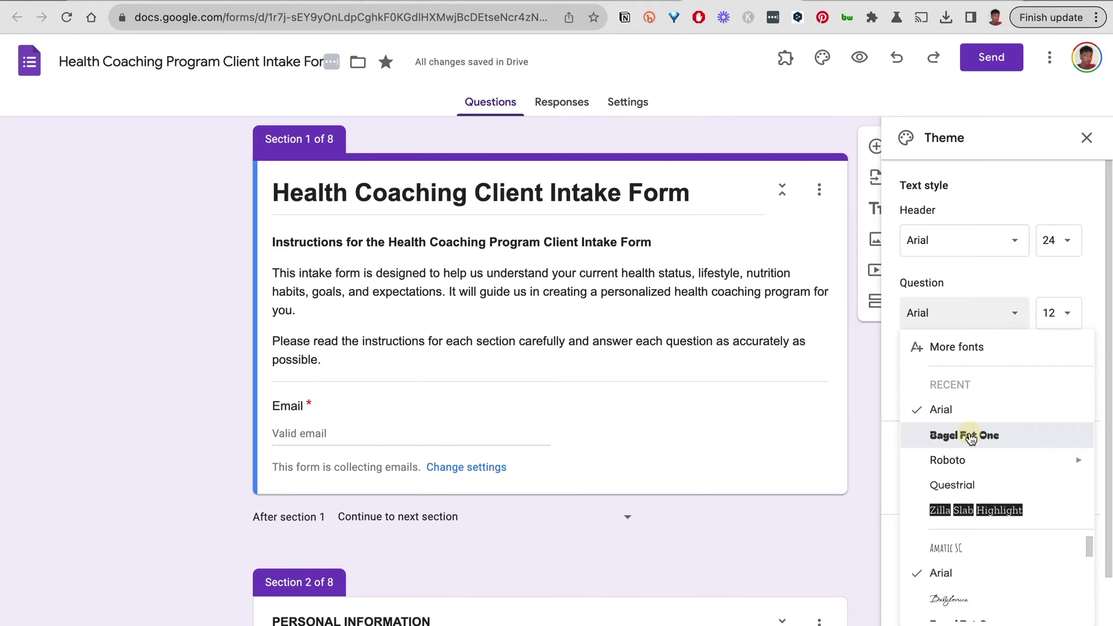
pyautogui.click(970, 436)
pyautogui.scroll(-2, 650, 348)
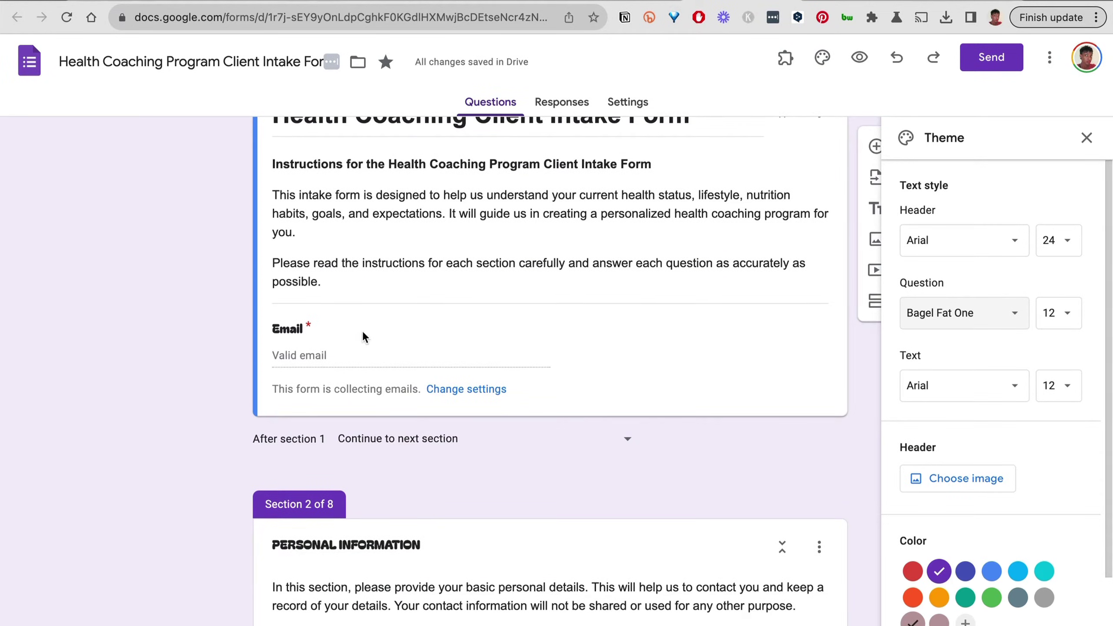
pyautogui.scroll(-5, 362, 330)
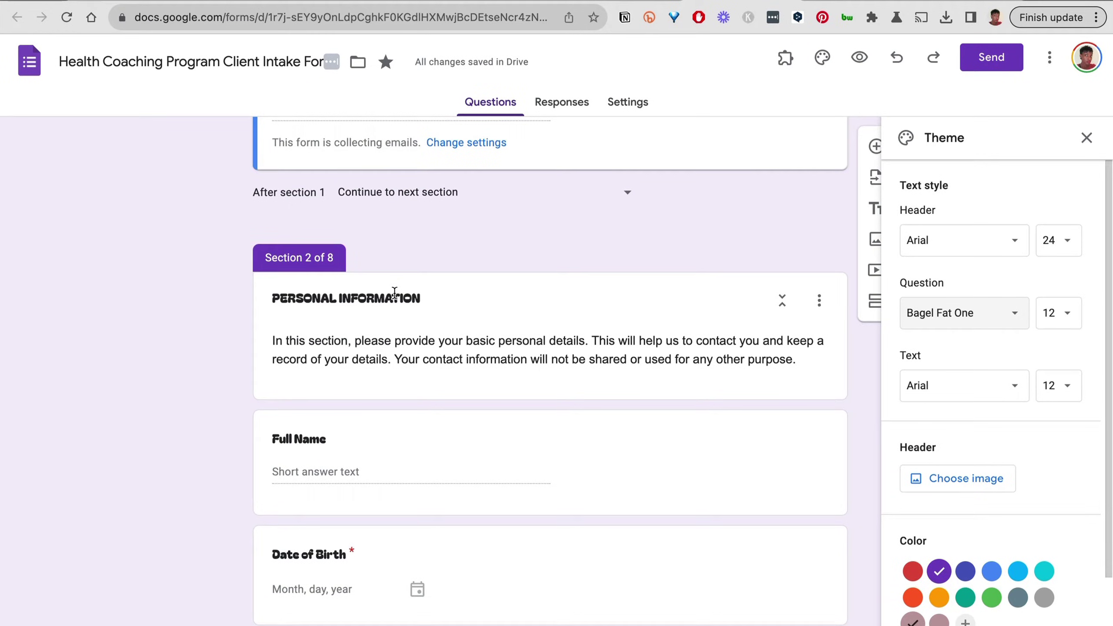
pyautogui.scroll(-5, 293, 440)
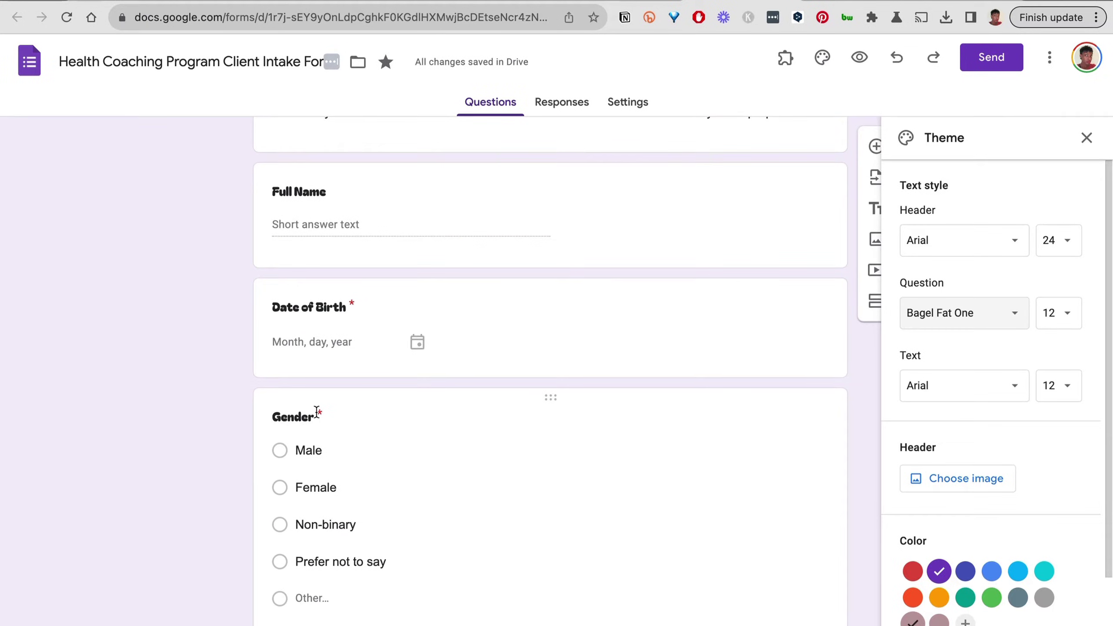
pyautogui.scroll(-6, 301, 413)
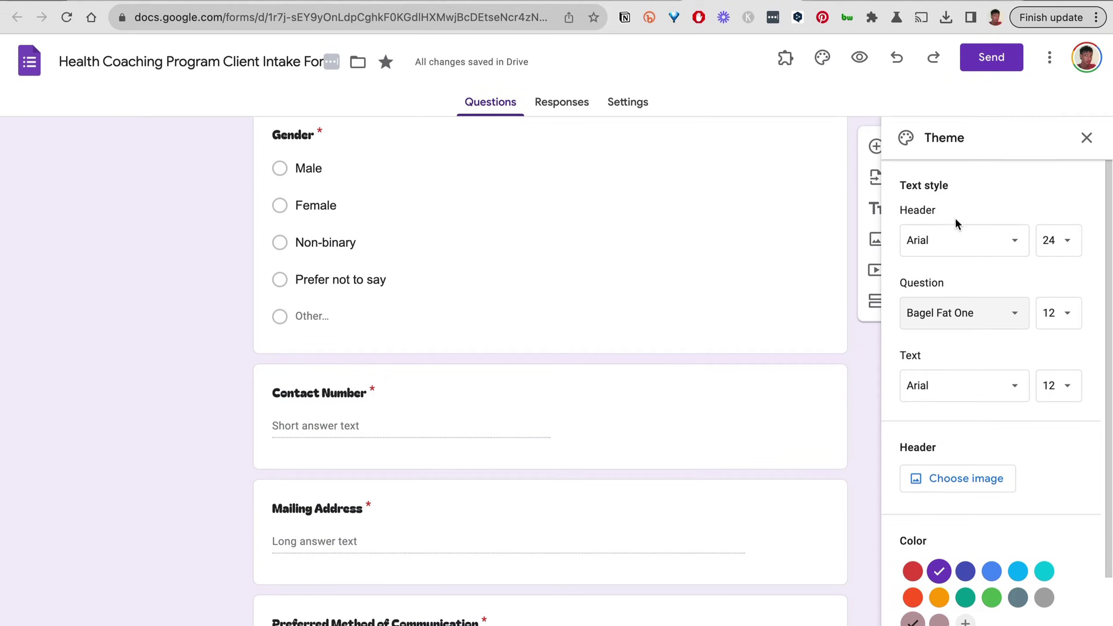
pyautogui.click(970, 315)
pyautogui.click(953, 436)
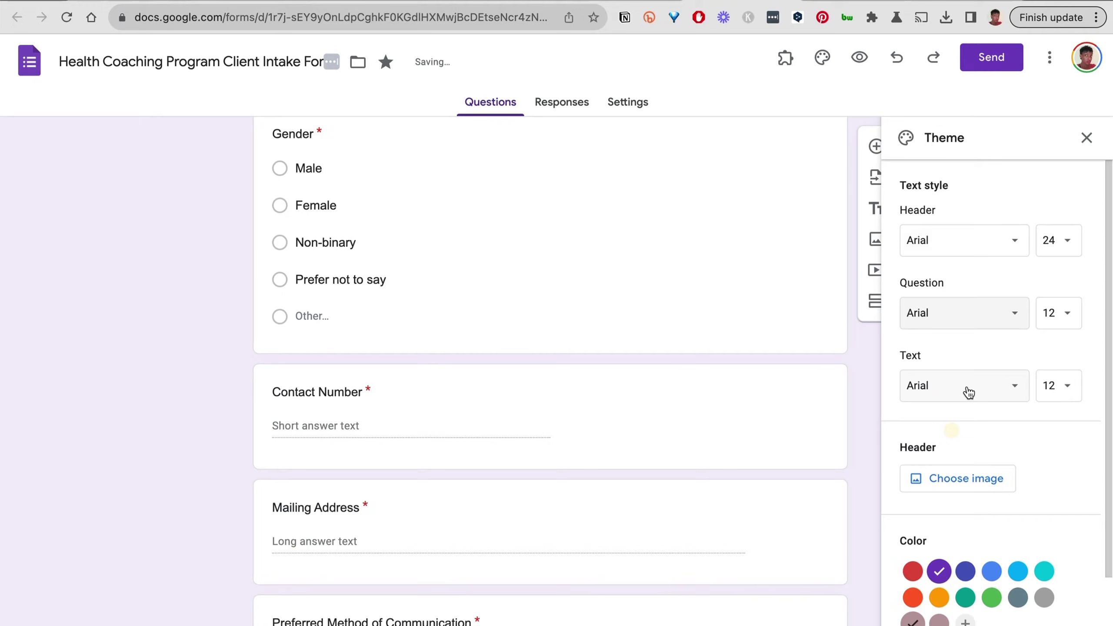
# - Set the body text font to Bagel Fat One
pyautogui.click(969, 393)
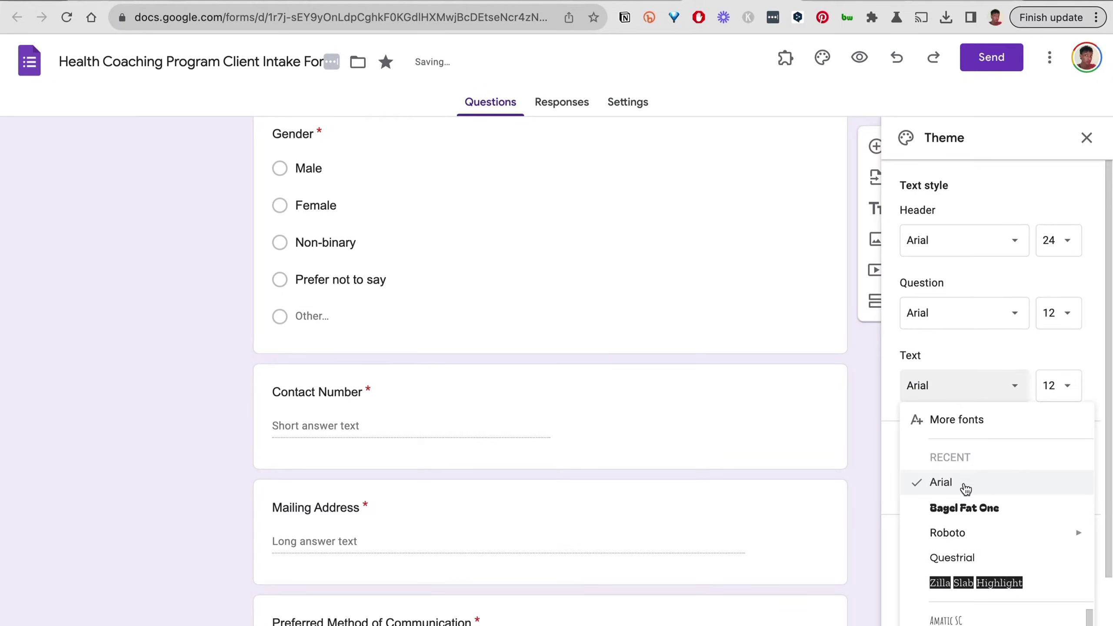
pyautogui.click(967, 509)
pyautogui.scroll(4, 613, 276)
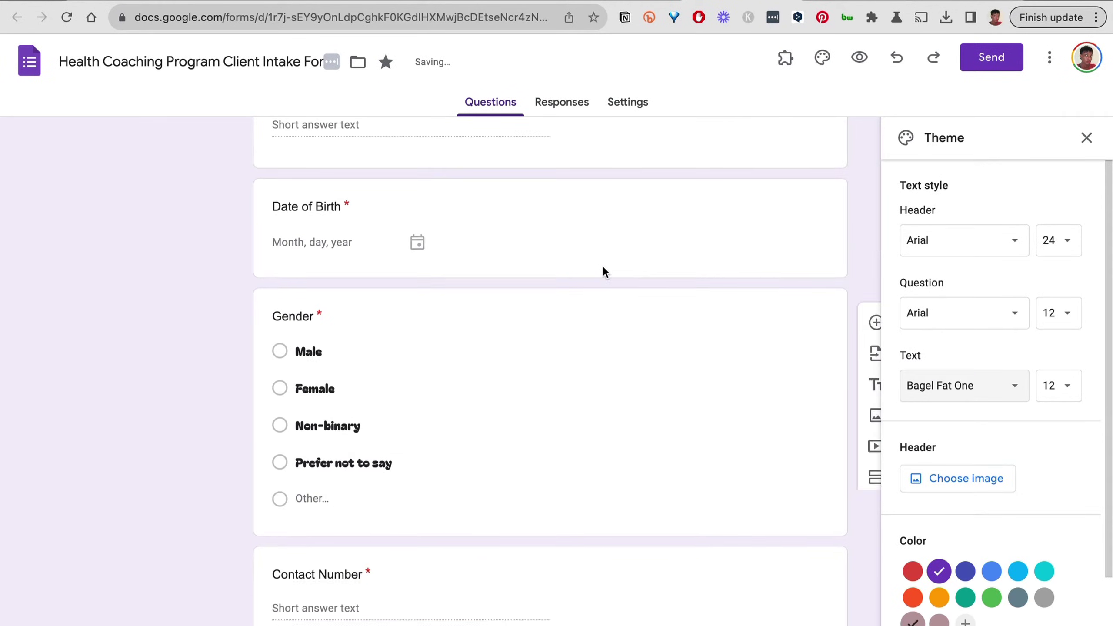
pyautogui.scroll(-12, 603, 268)
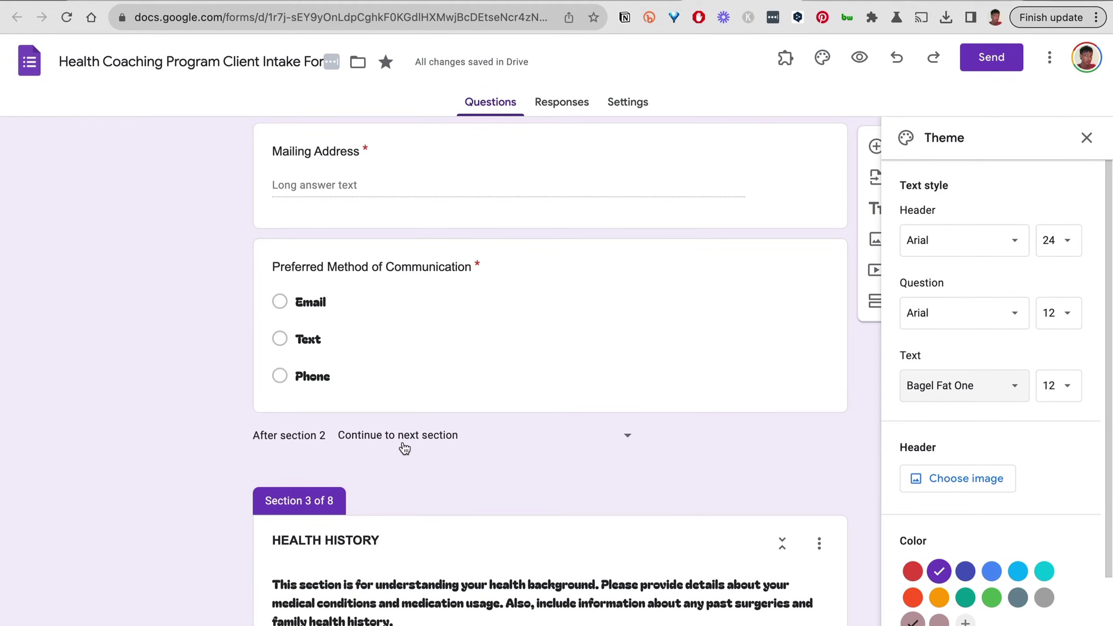
pyautogui.scroll(-6, 403, 448)
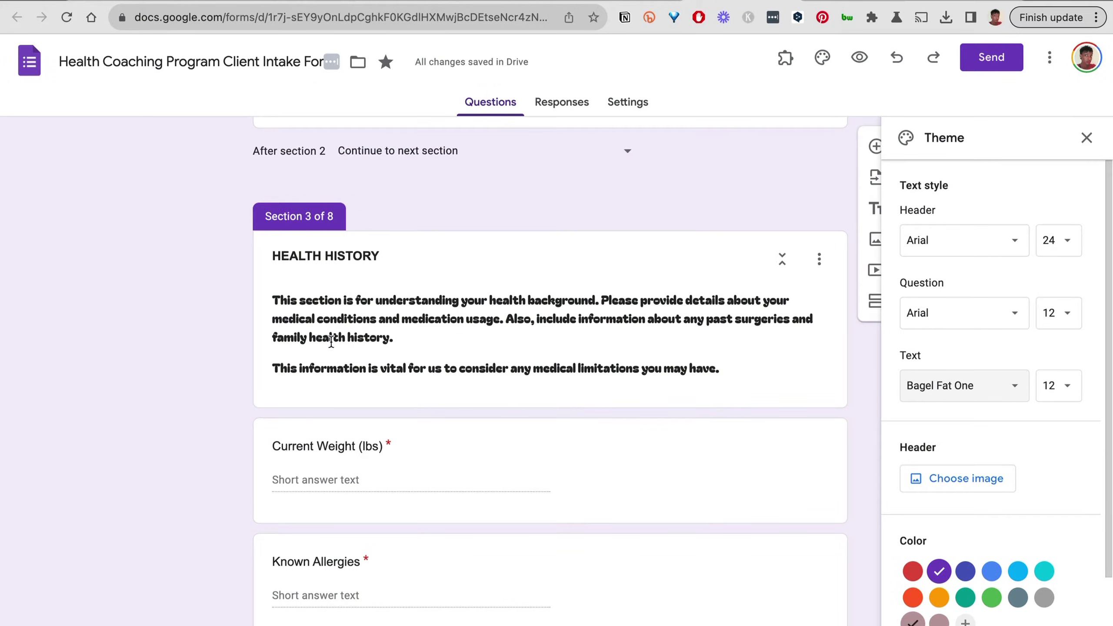
# - Undo the body font change and set the header font to Spectral
pyautogui.hotkey('ctrl', 'z')
pyautogui.click(949, 241)
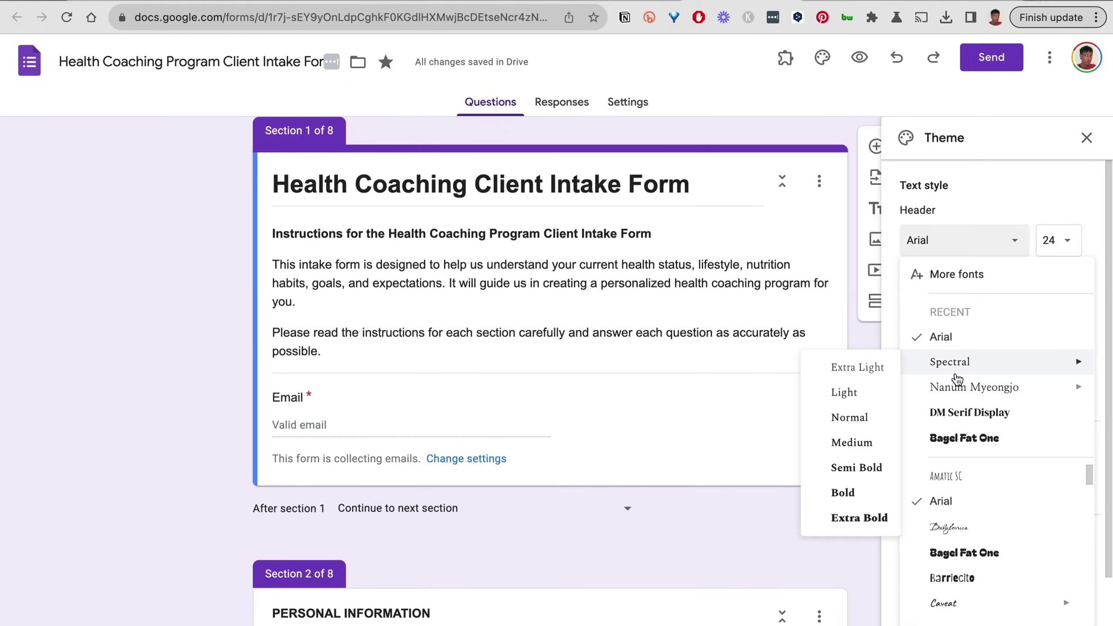
pyautogui.click(954, 359)
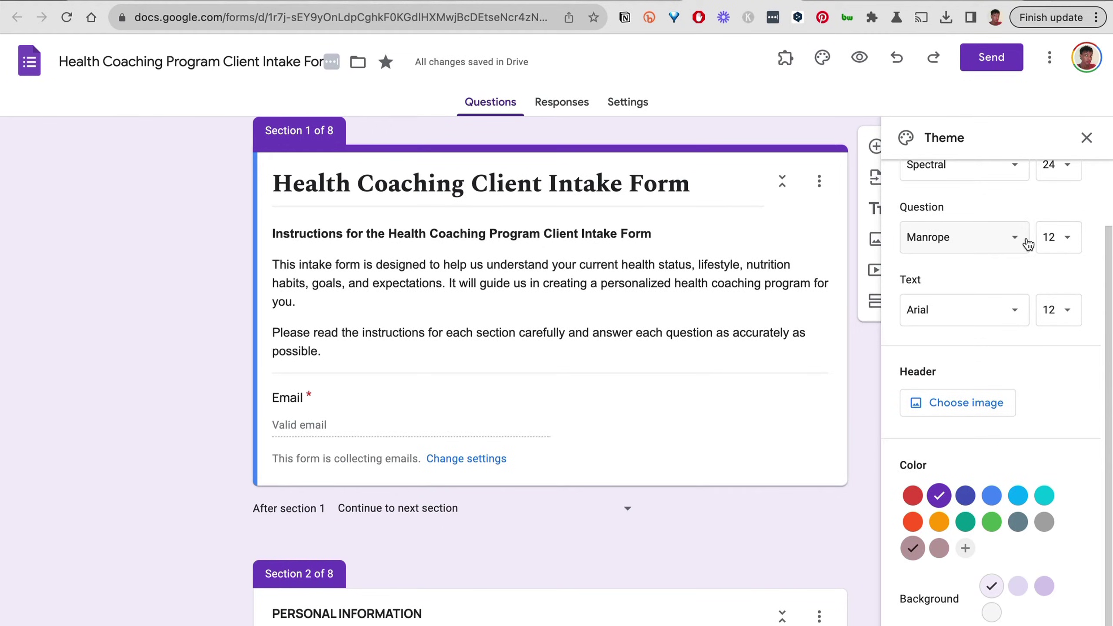
pyautogui.click(1019, 241)
pyautogui.click(1019, 242)
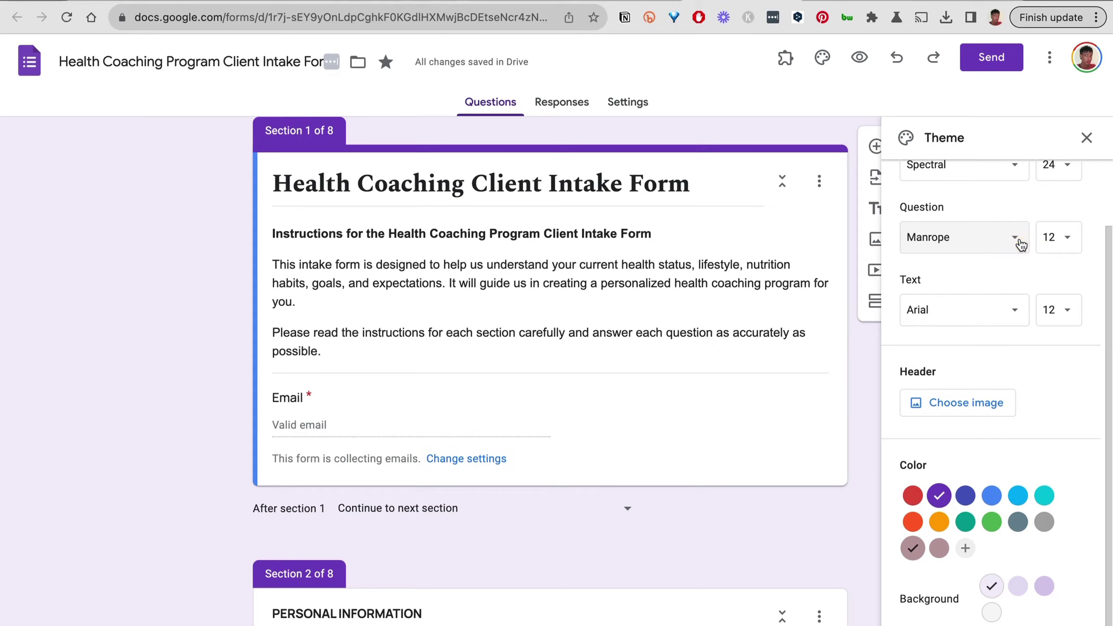
# - Set the body text font to Manrope Light and the question font to Manrope Normal
pyautogui.click(1010, 310)
pyautogui.moveTo(951, 459)
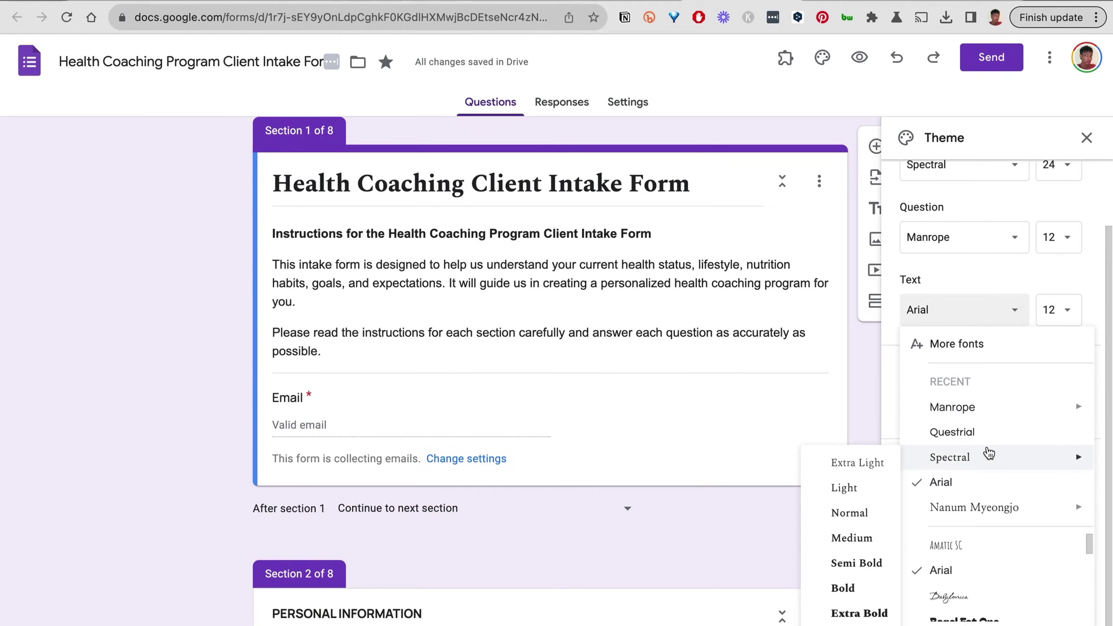
pyautogui.moveTo(994, 418)
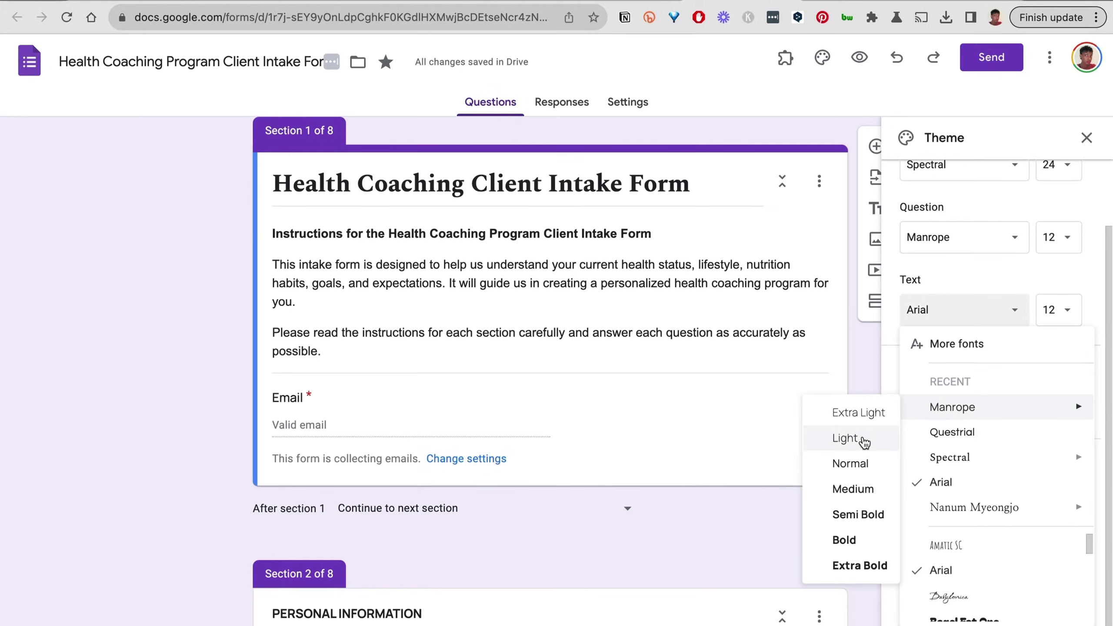
pyautogui.click(861, 437)
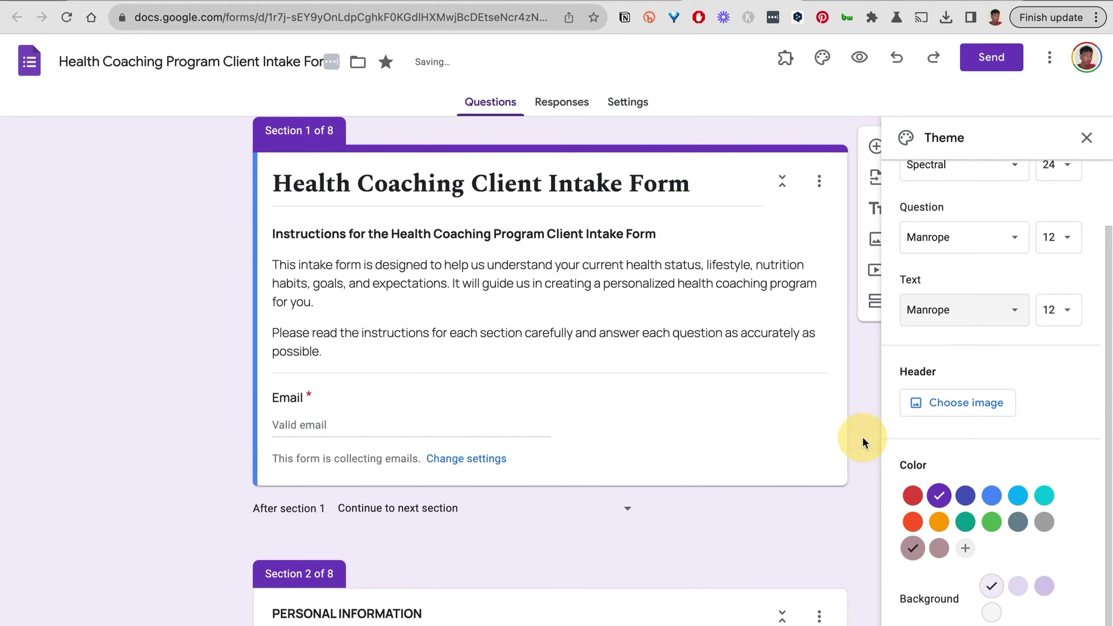
pyautogui.click(986, 239)
pyautogui.moveTo(997, 346)
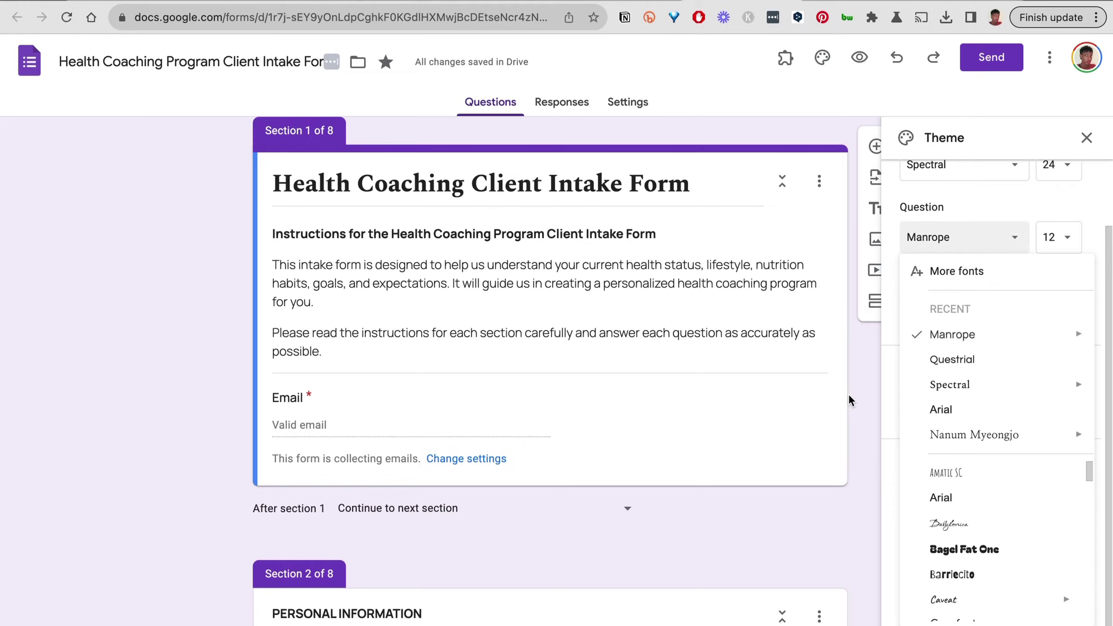
pyautogui.click(852, 391)
# - Review the restyled form, then switch to the Client Intake Form banner design in Canva
pyautogui.scroll(2, 954, 270)
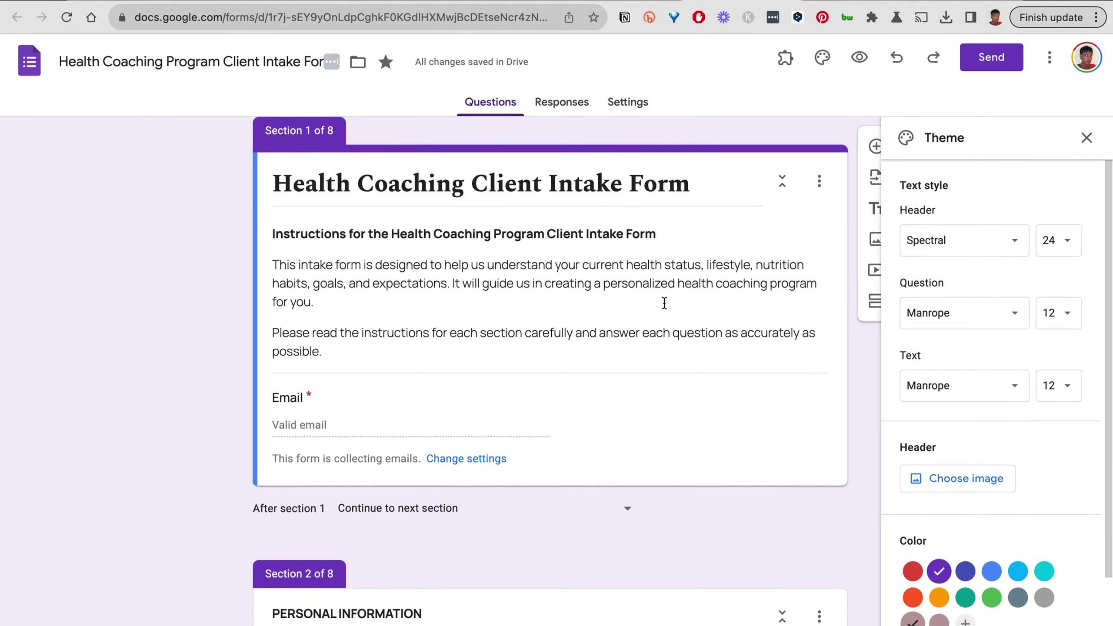
pyautogui.scroll(1, 401, 210)
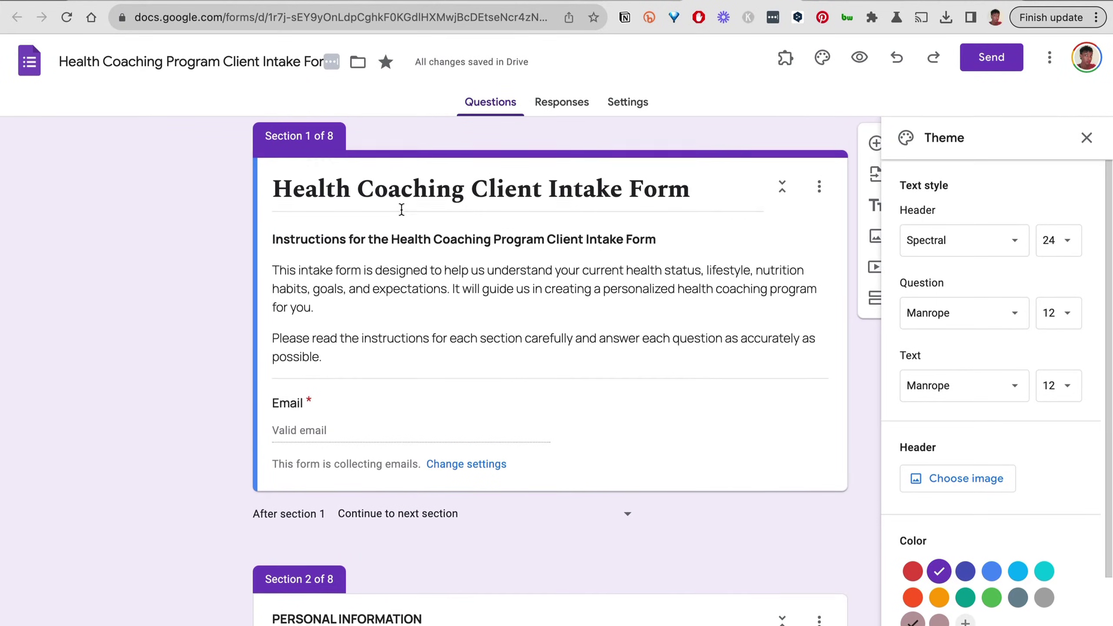
pyautogui.scroll(-2, 402, 210)
pyautogui.scroll(-2, 1011, 383)
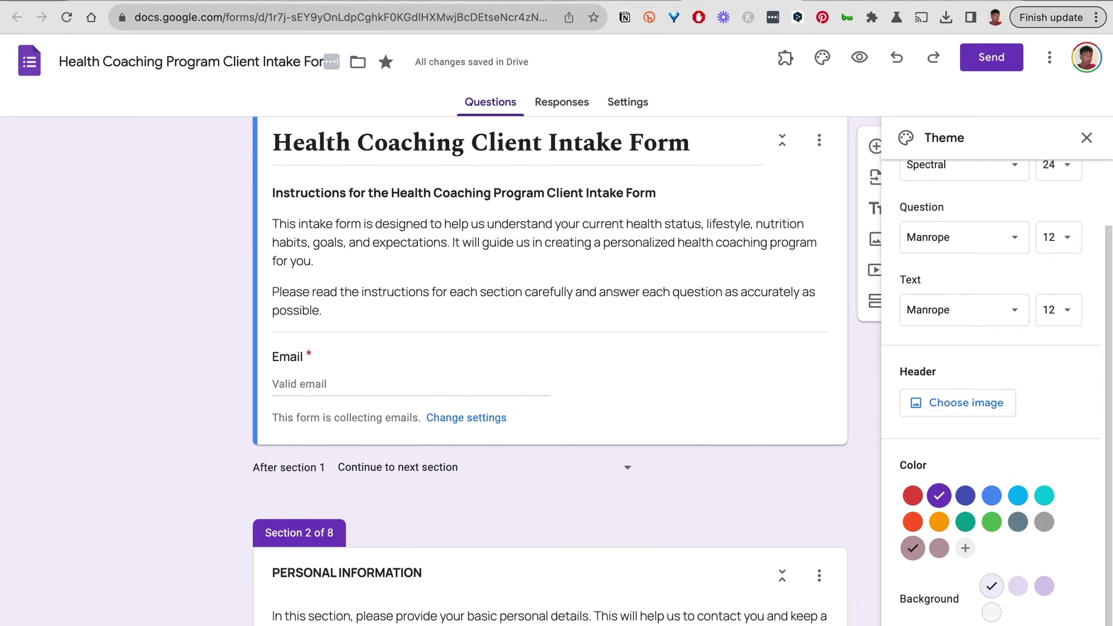
pyautogui.hotkey('ctrl', 'Tab')
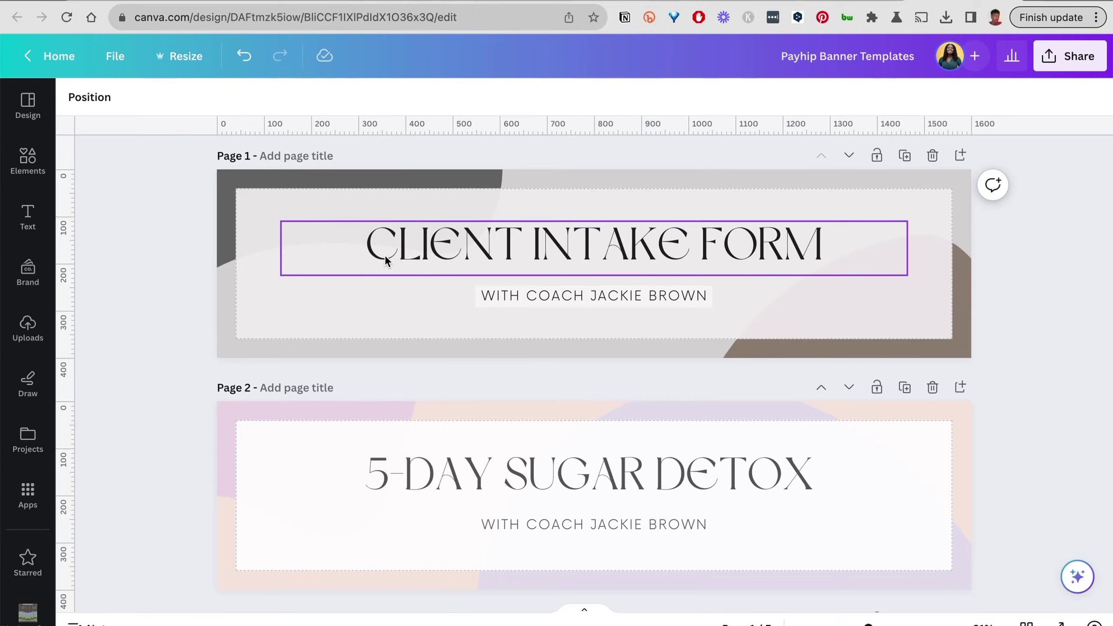
# - Confirm the banner measures 1600 × 400, then bring up its Share download options
pyautogui.click(186, 65)
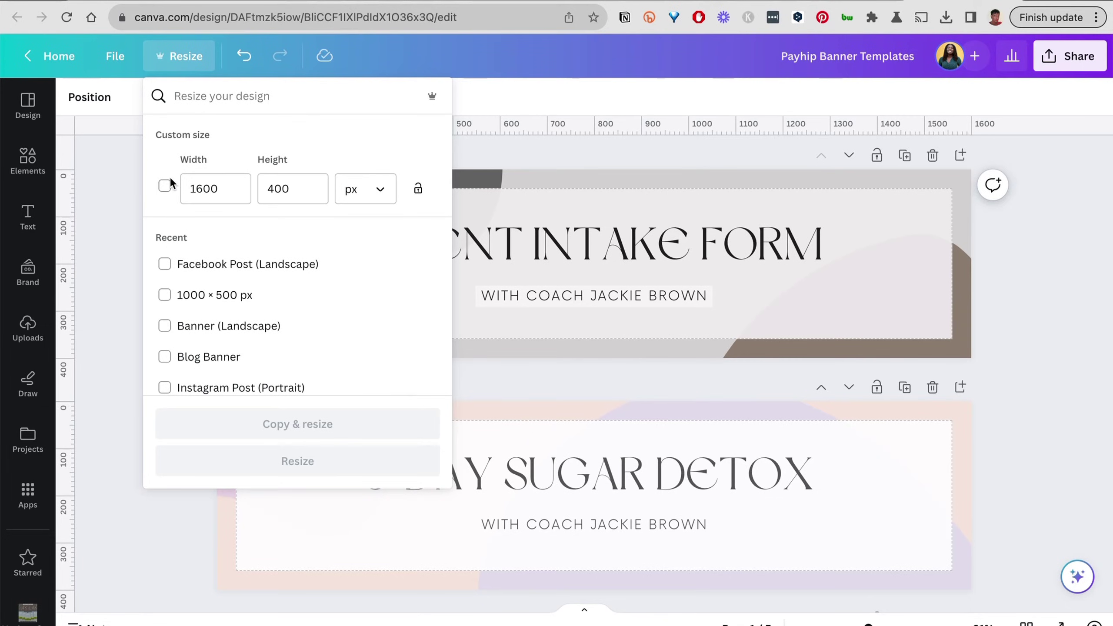
pyautogui.click(126, 180)
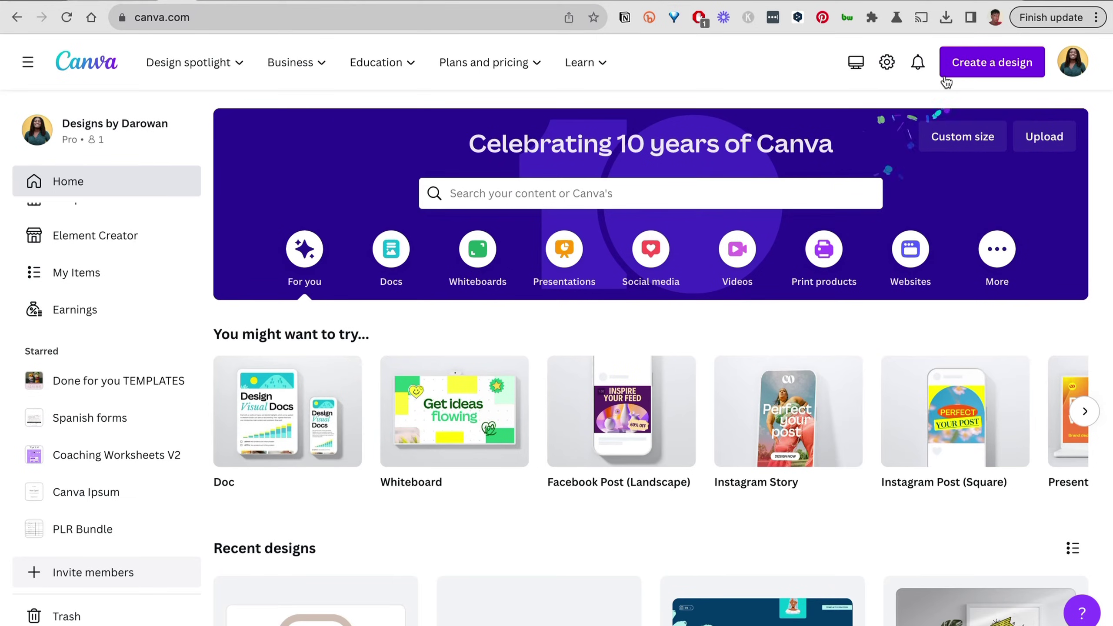
pyautogui.click(961, 78)
pyautogui.click(802, 539)
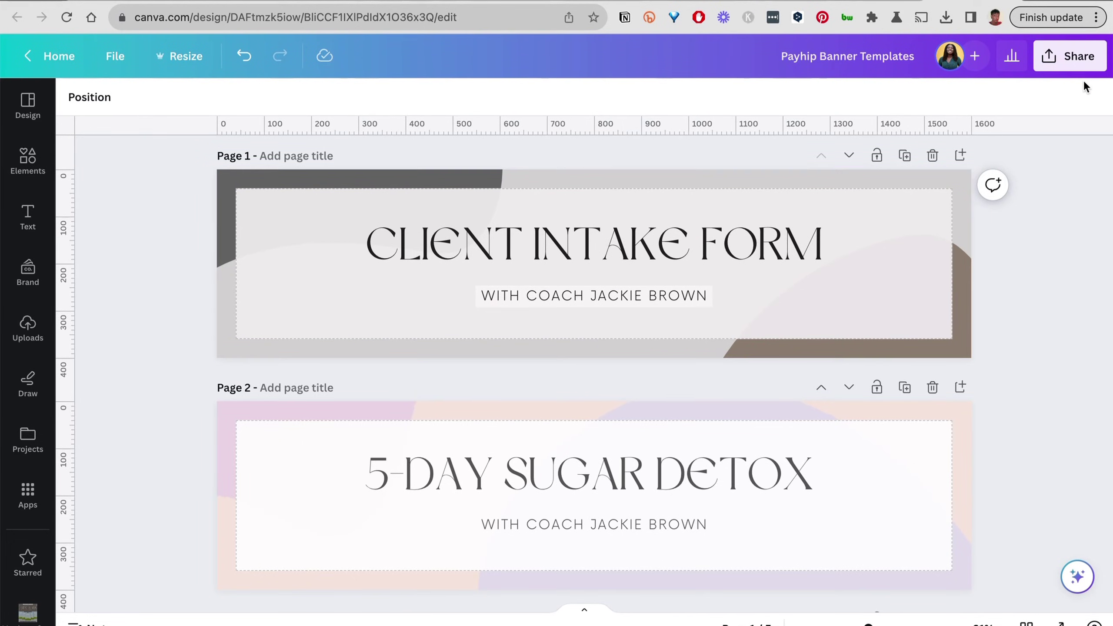
pyautogui.click(1059, 63)
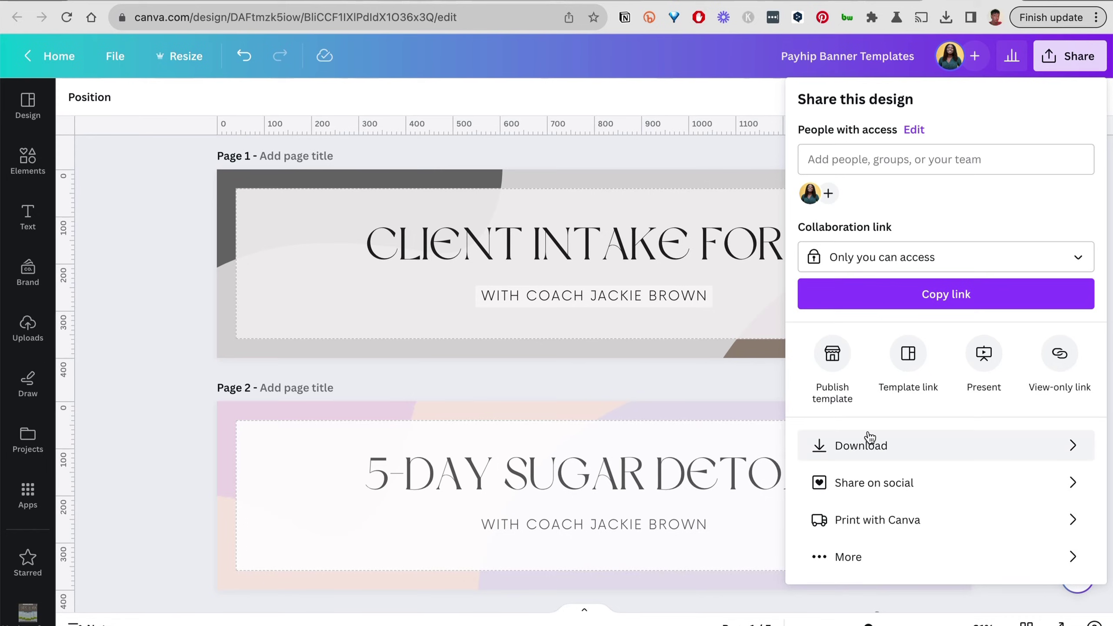
pyautogui.click(858, 444)
# - Download the banner, upload it as the form's header image, and set the theme colour to #525252
pyautogui.click(916, 581)
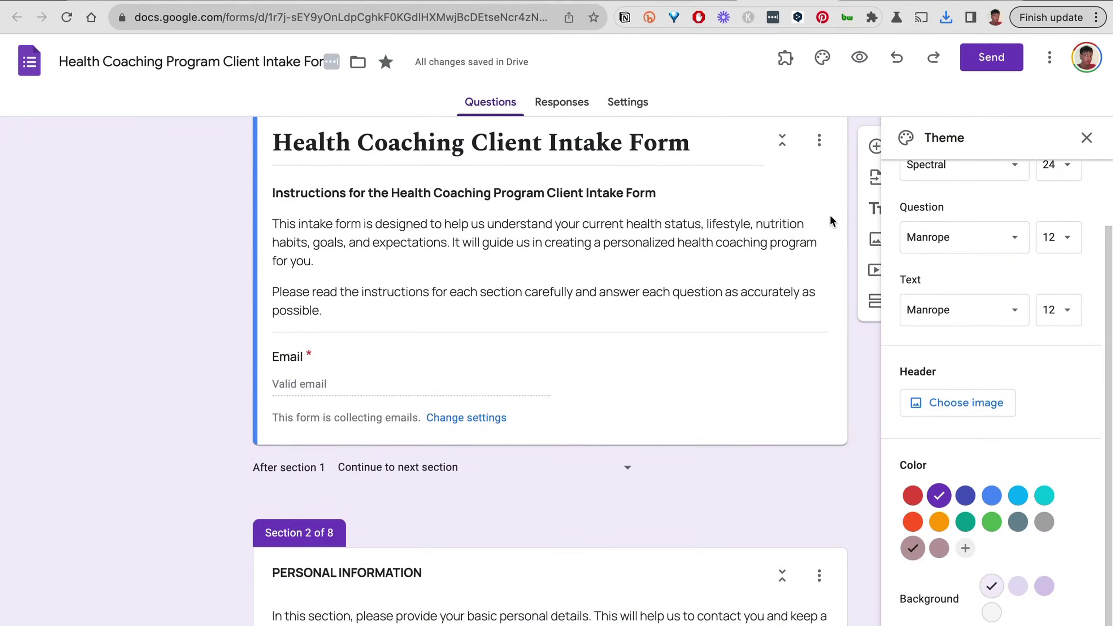
pyautogui.click(965, 403)
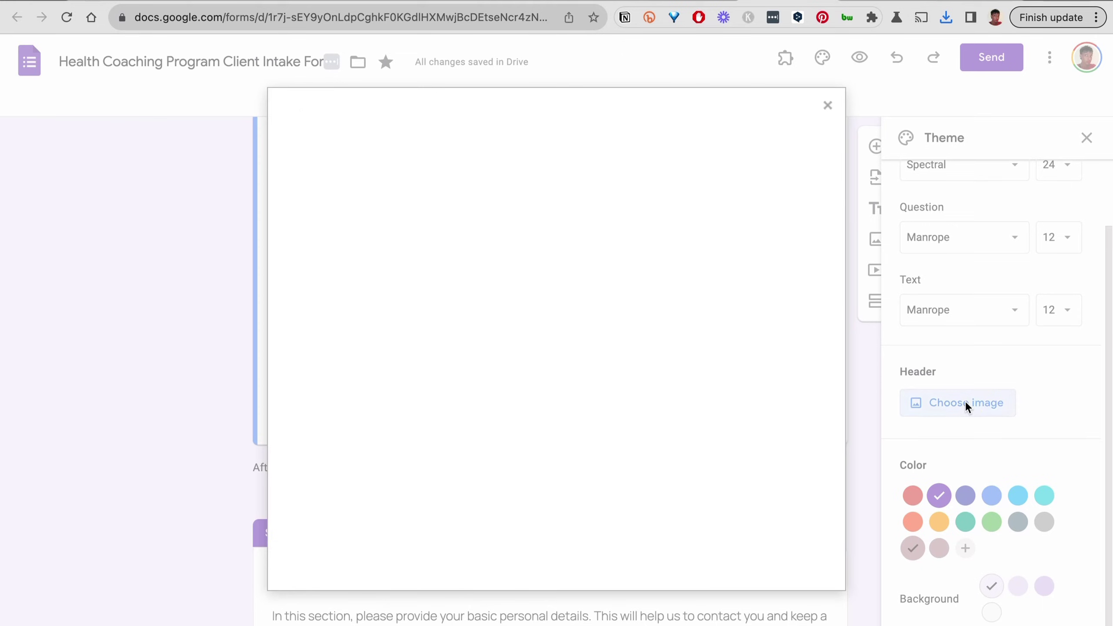
pyautogui.click(371, 163)
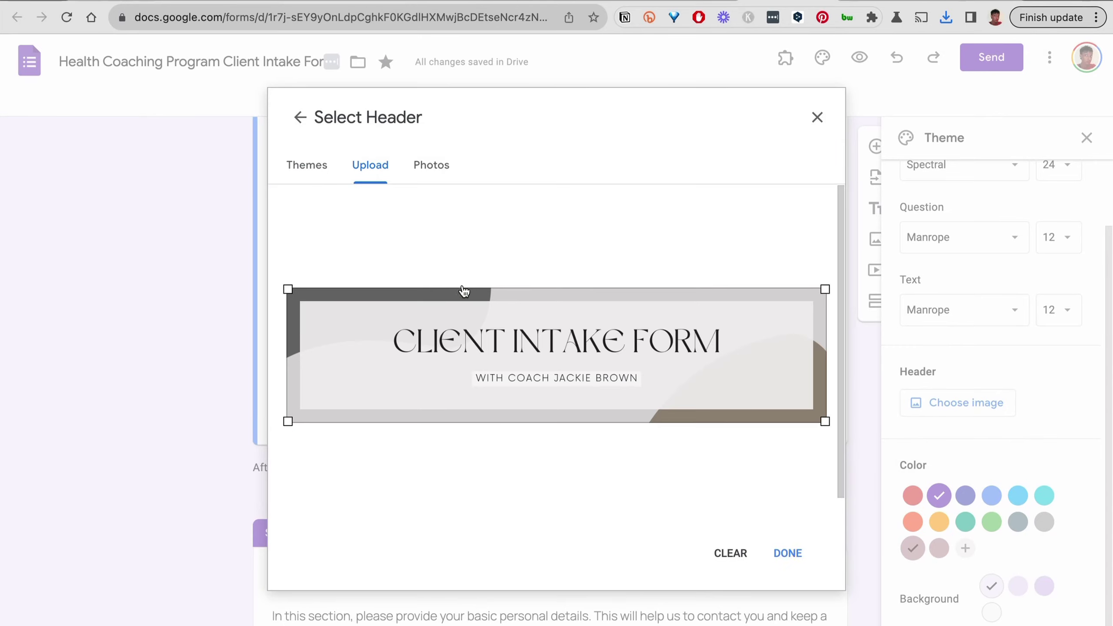
pyautogui.click(786, 552)
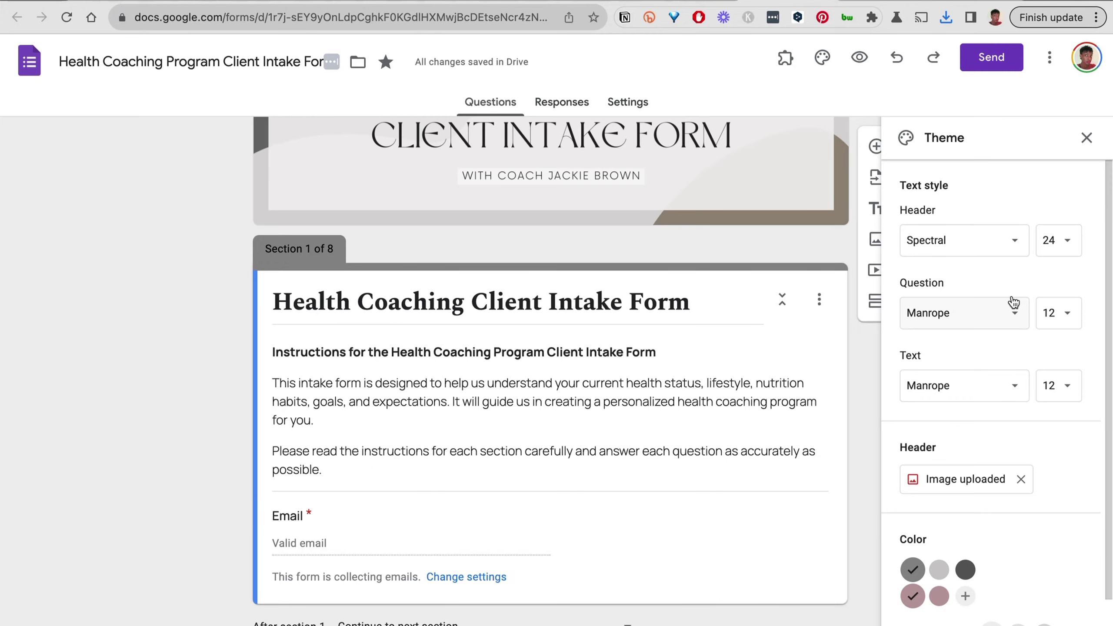
pyautogui.scroll(-1, 984, 373)
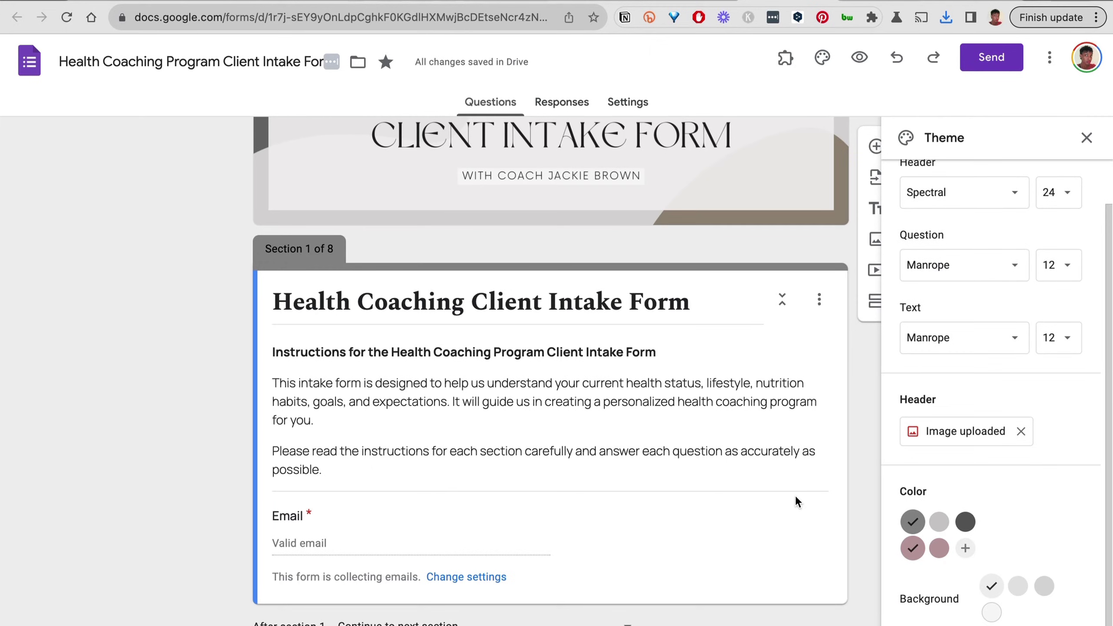
pyautogui.scroll(1, 691, 398)
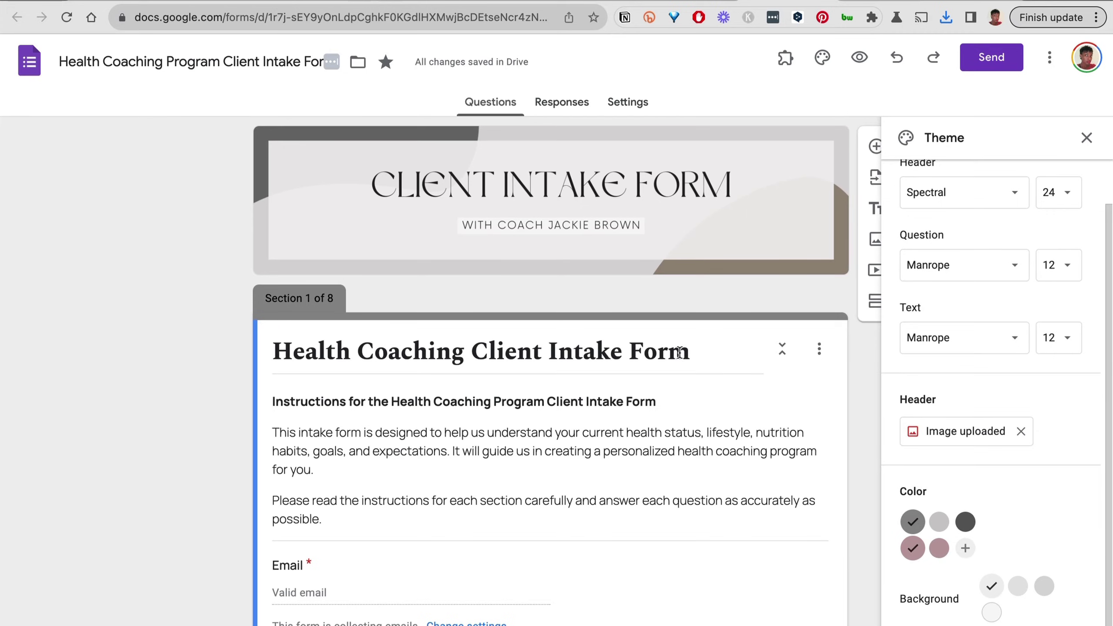
pyautogui.click(964, 524)
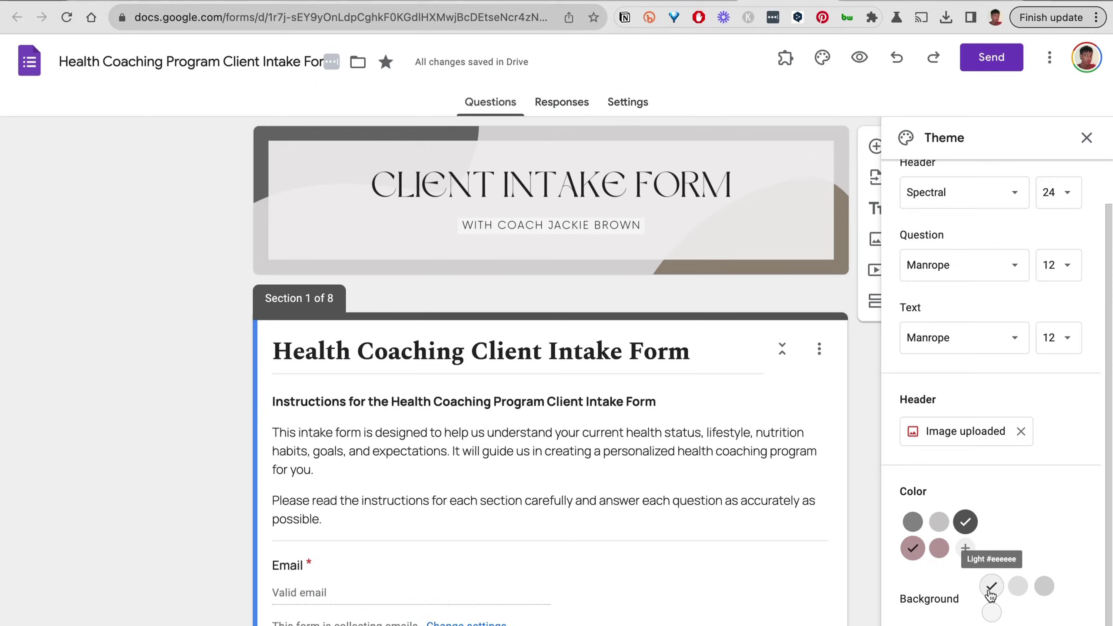
# - Close the theme panel and scroll through the restyled form
pyautogui.click(1086, 139)
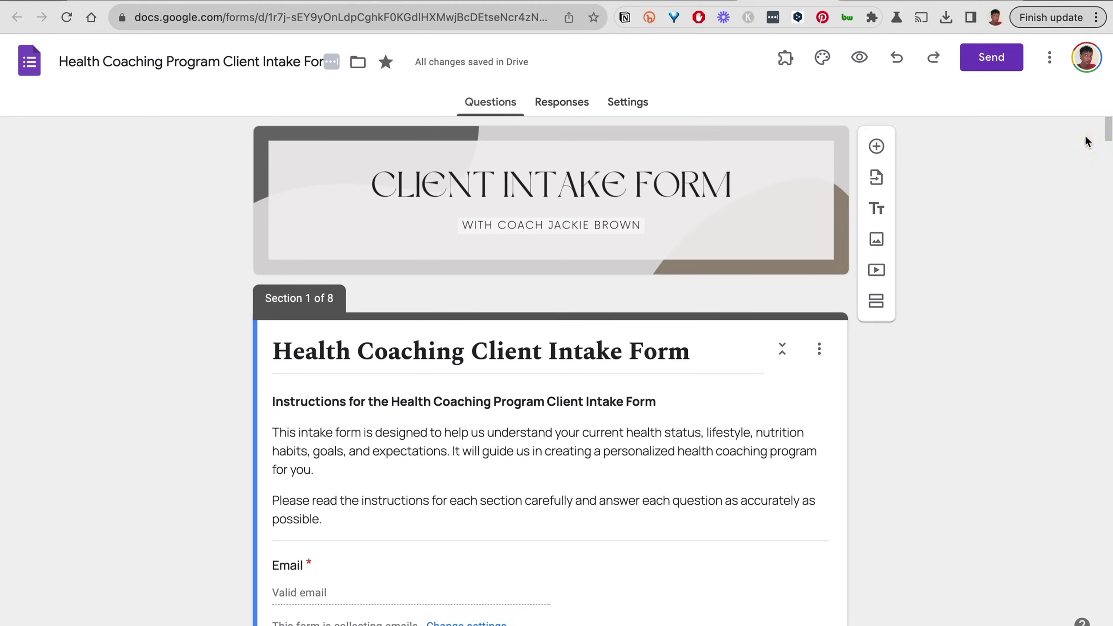
pyautogui.scroll(-5, 945, 385)
pyautogui.scroll(5, 944, 386)
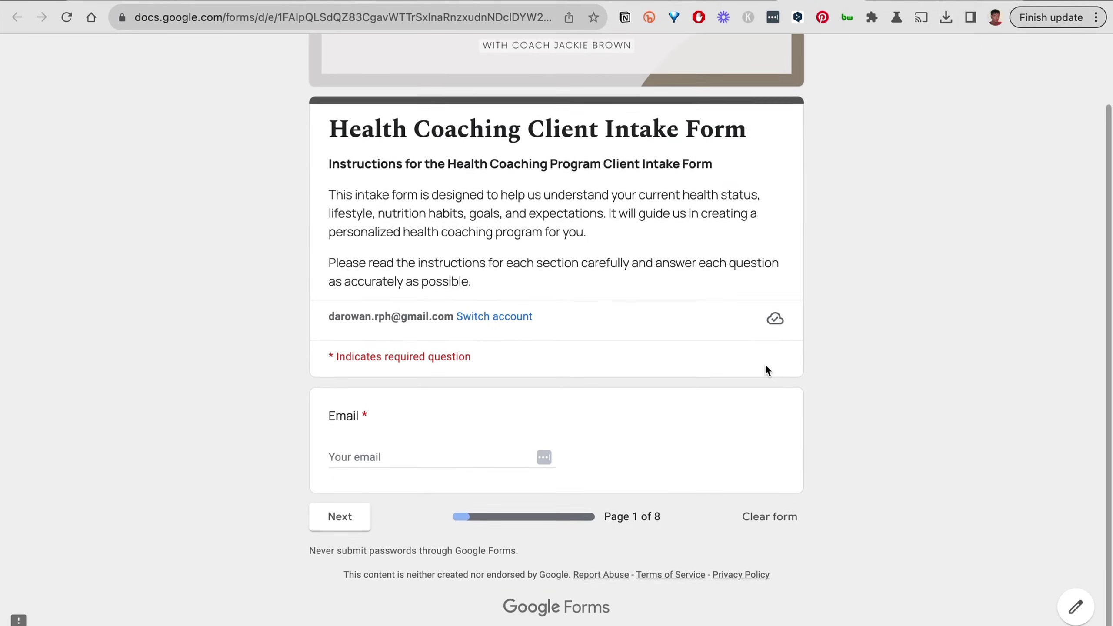
pyautogui.scroll(2, 765, 370)
# - Create a shortened share link for the form and view its Responses page with 0 responses
pyautogui.click(755, 1)
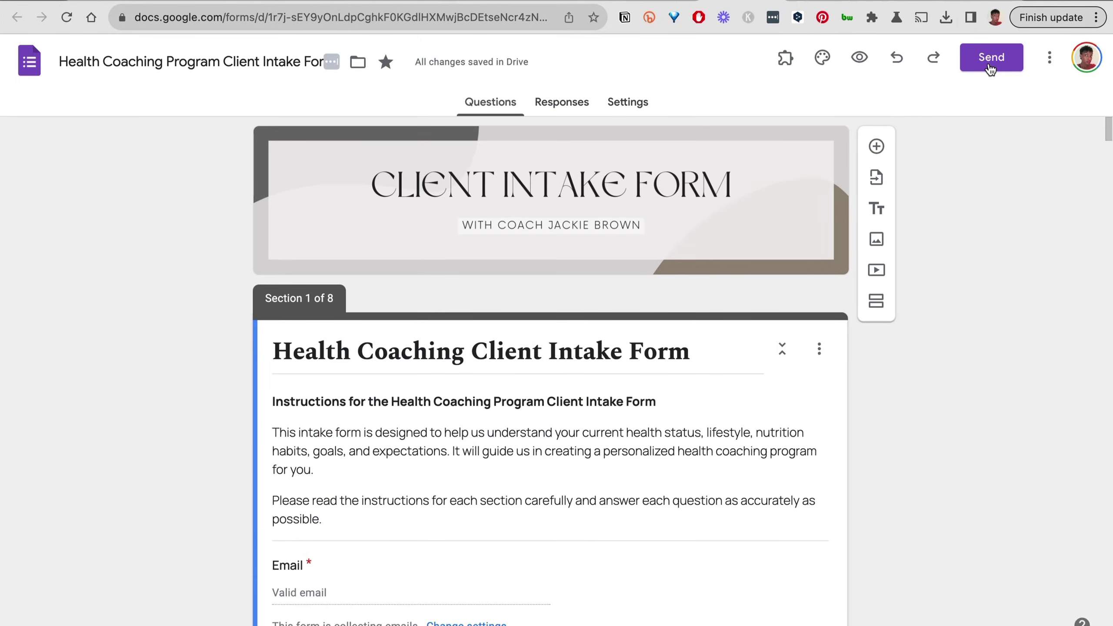
pyautogui.click(989, 65)
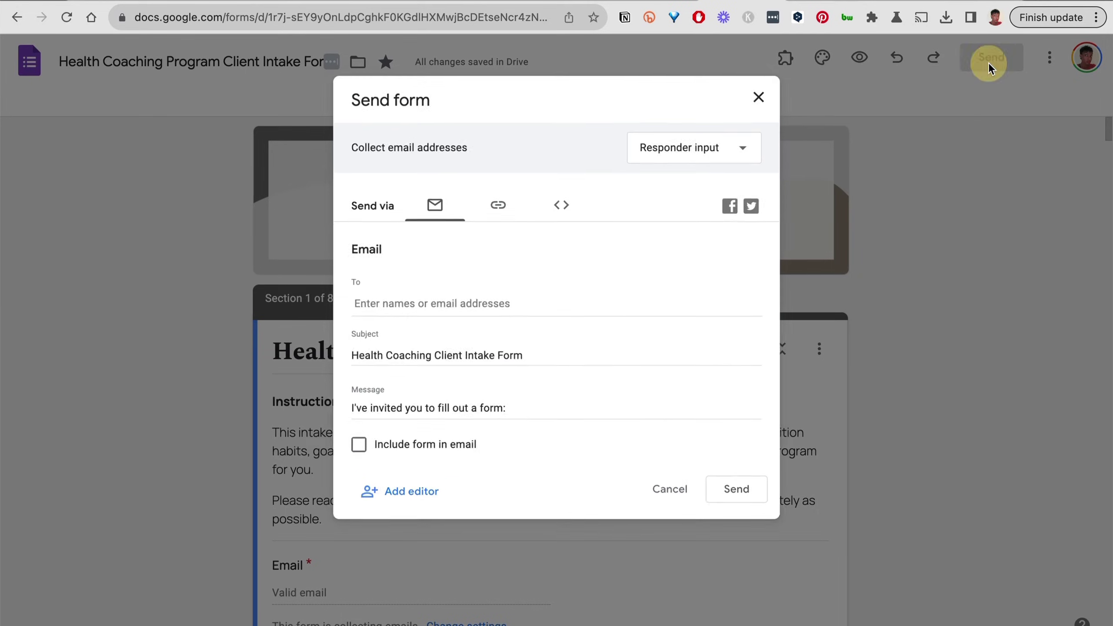
pyautogui.click(494, 213)
pyautogui.click(354, 302)
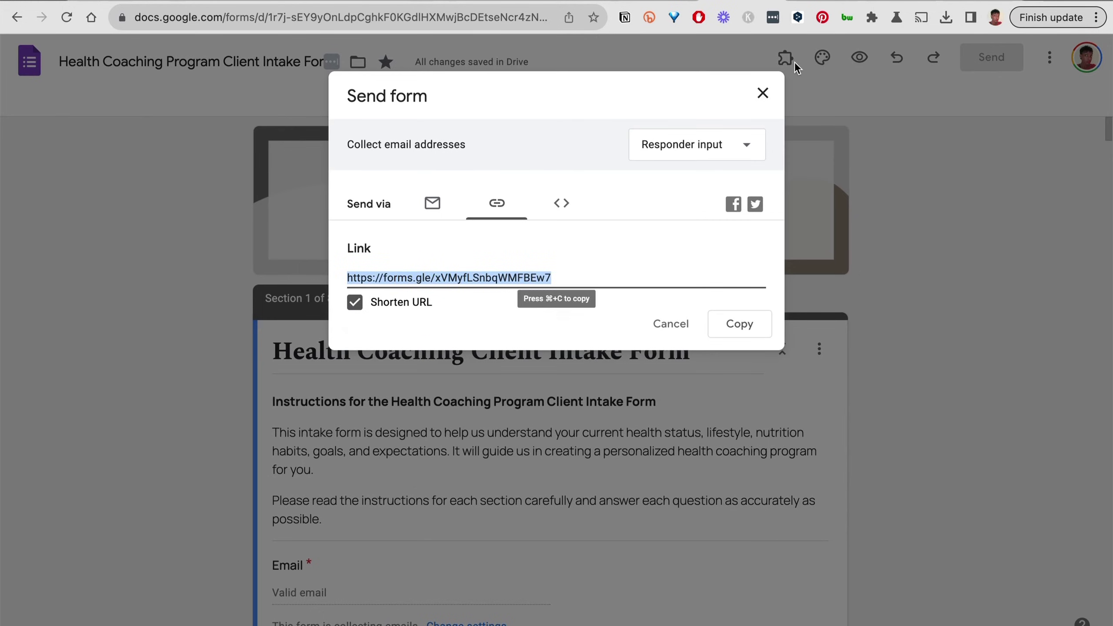
pyautogui.click(763, 92)
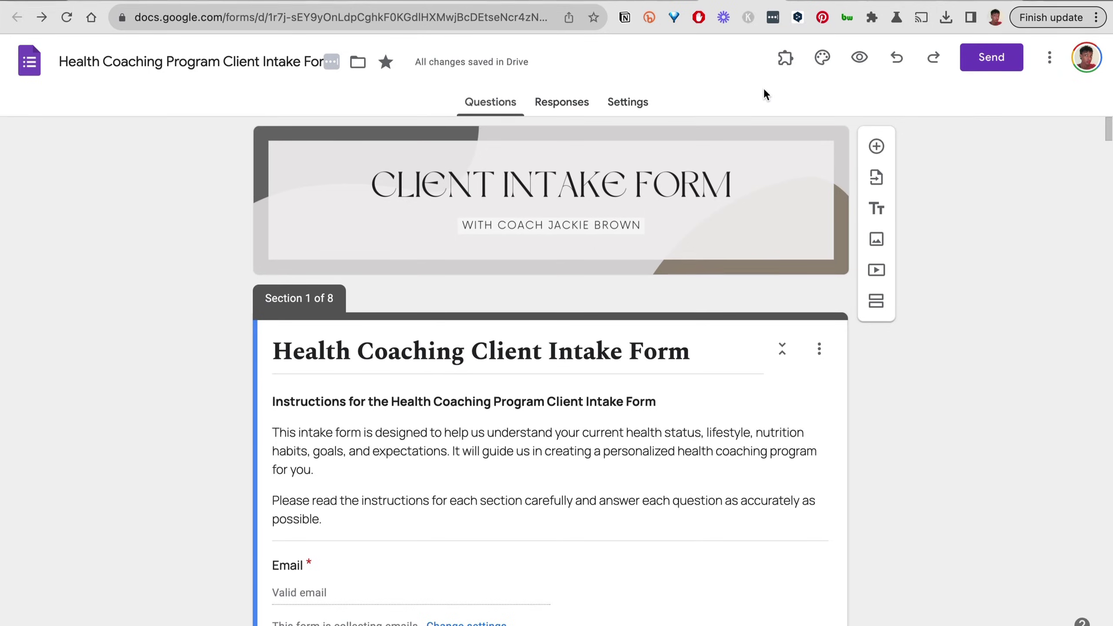
pyautogui.click(575, 106)
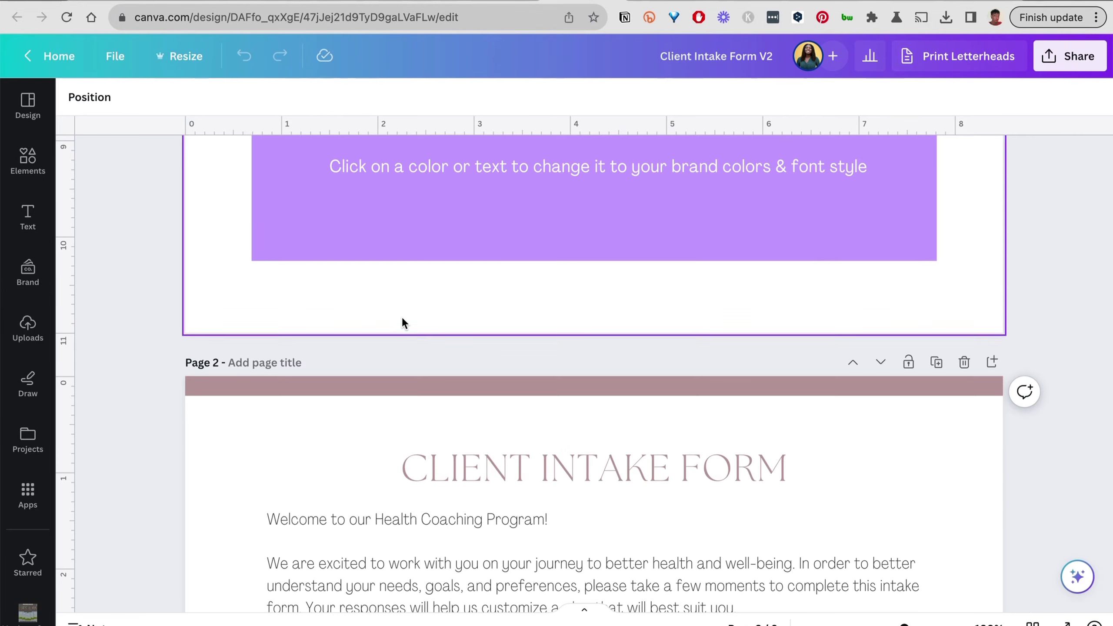
# - Scroll up and down through the Client Intake Form V2 design to review it
pyautogui.scroll(10, 402, 321)
pyautogui.scroll(-15, 402, 289)
pyautogui.scroll(3, 402, 282)
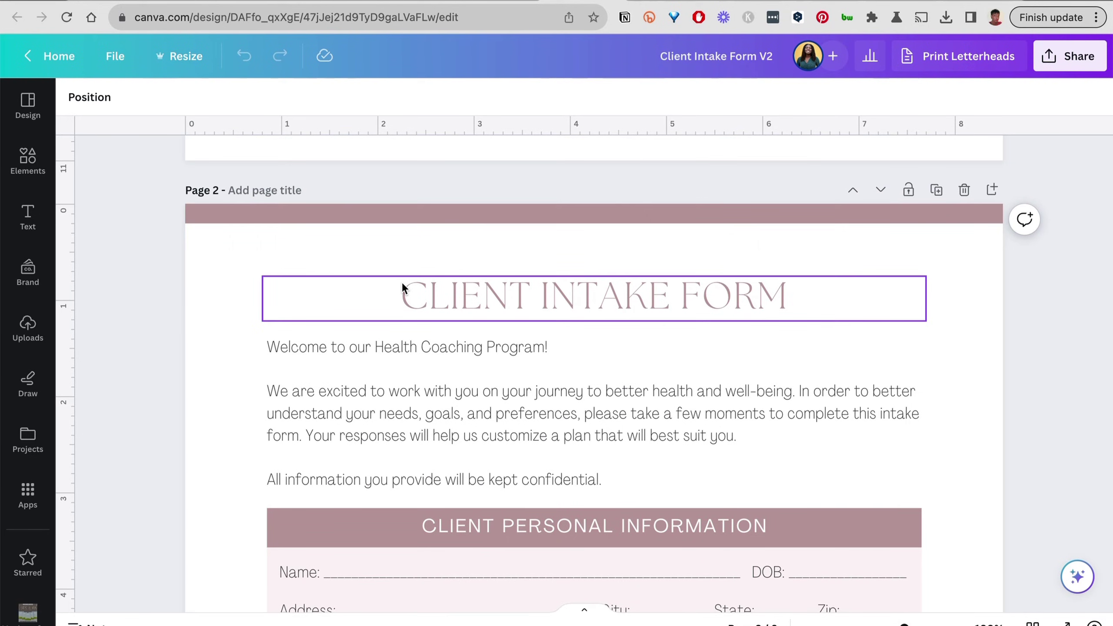
pyautogui.scroll(-1, 131, 307)
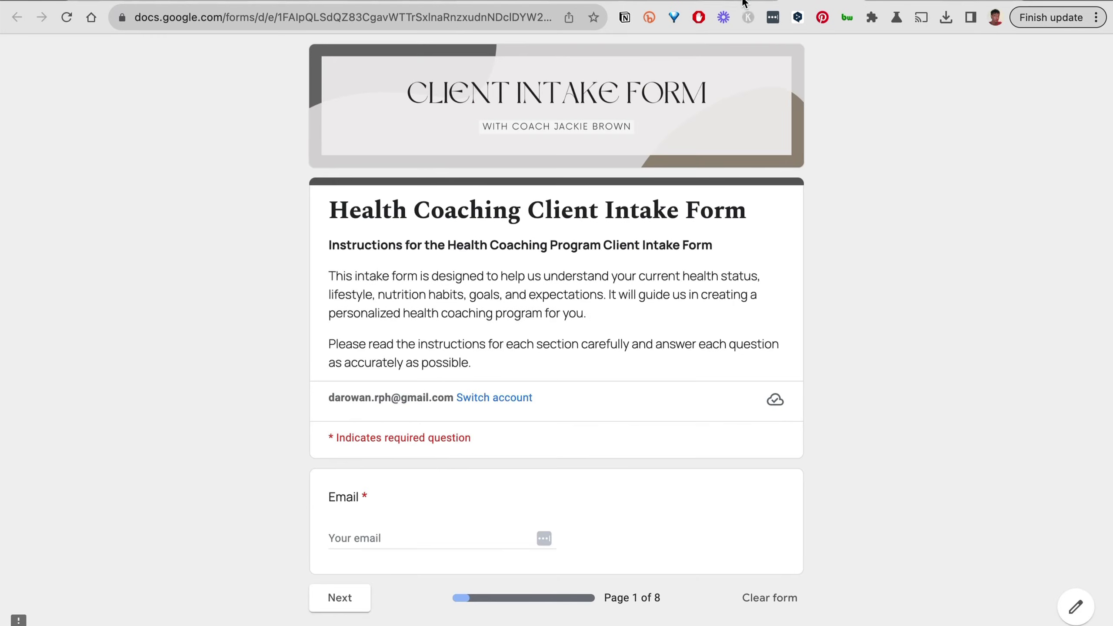
# - Return to the editor's Questions view and scroll down to Section 4's activity-level scale and activity-type checkboxes
pyautogui.click(743, 2)
pyautogui.click(484, 104)
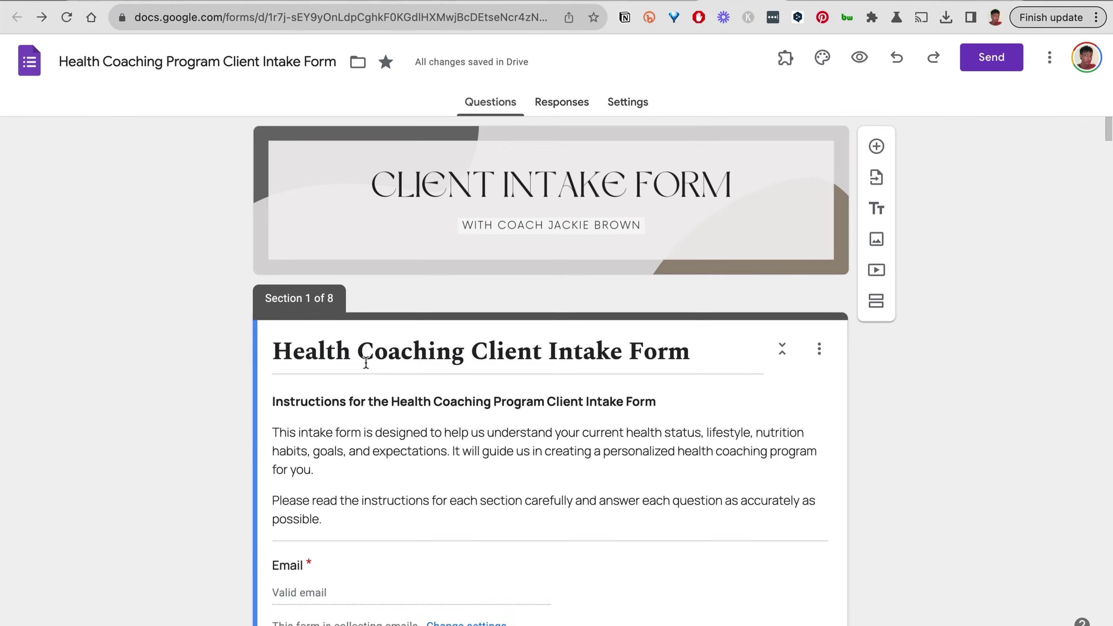
pyautogui.scroll(-5, 443, 400)
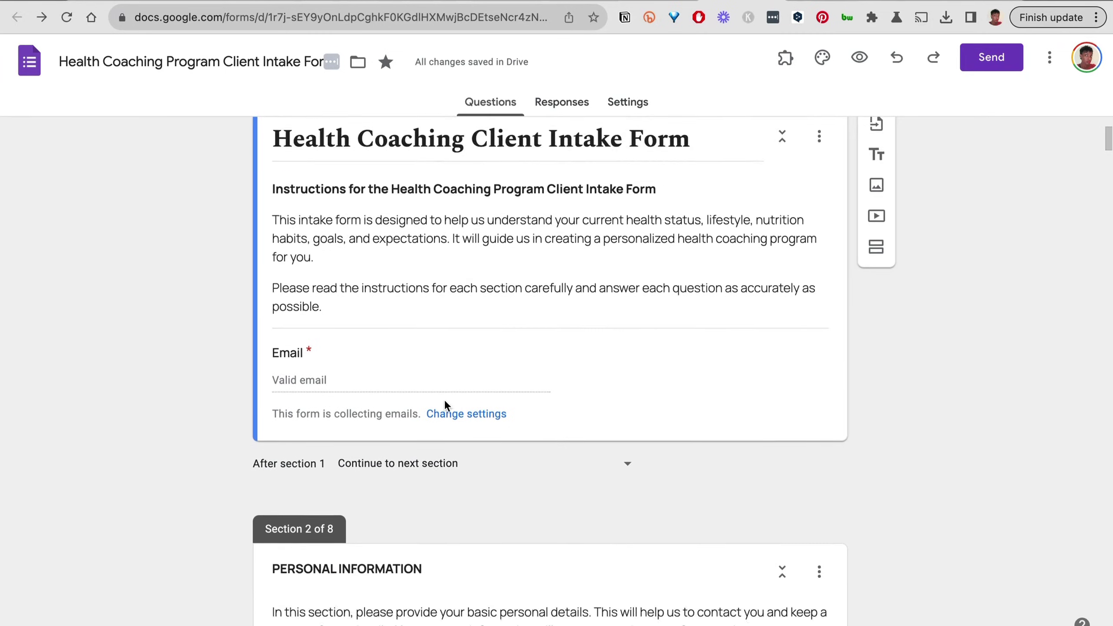
pyautogui.scroll(-20, 443, 399)
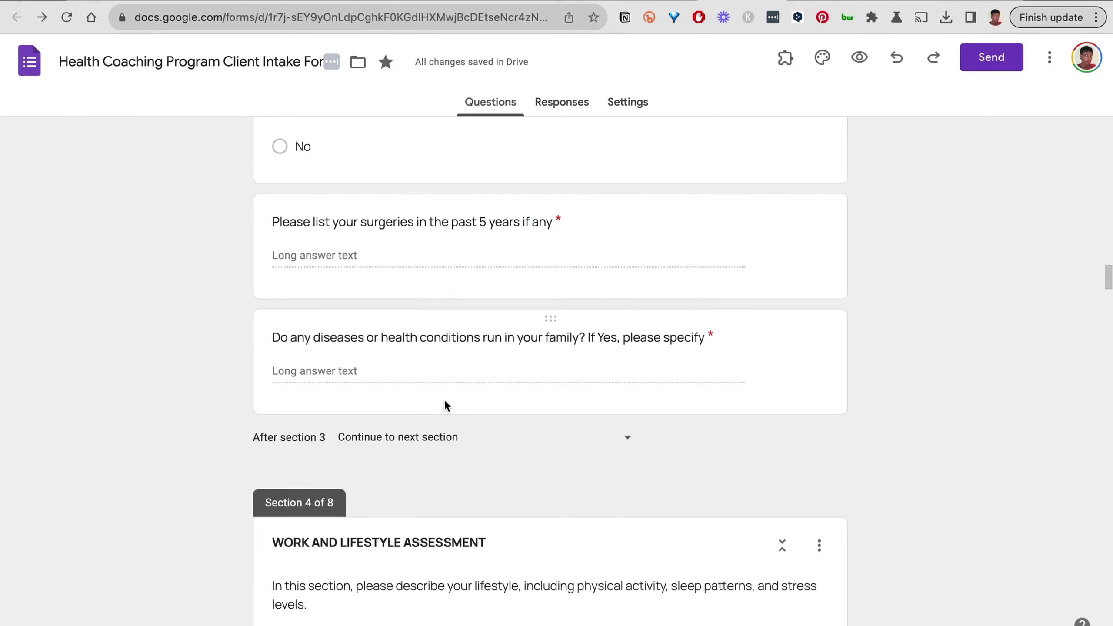
pyautogui.scroll(-11, 443, 400)
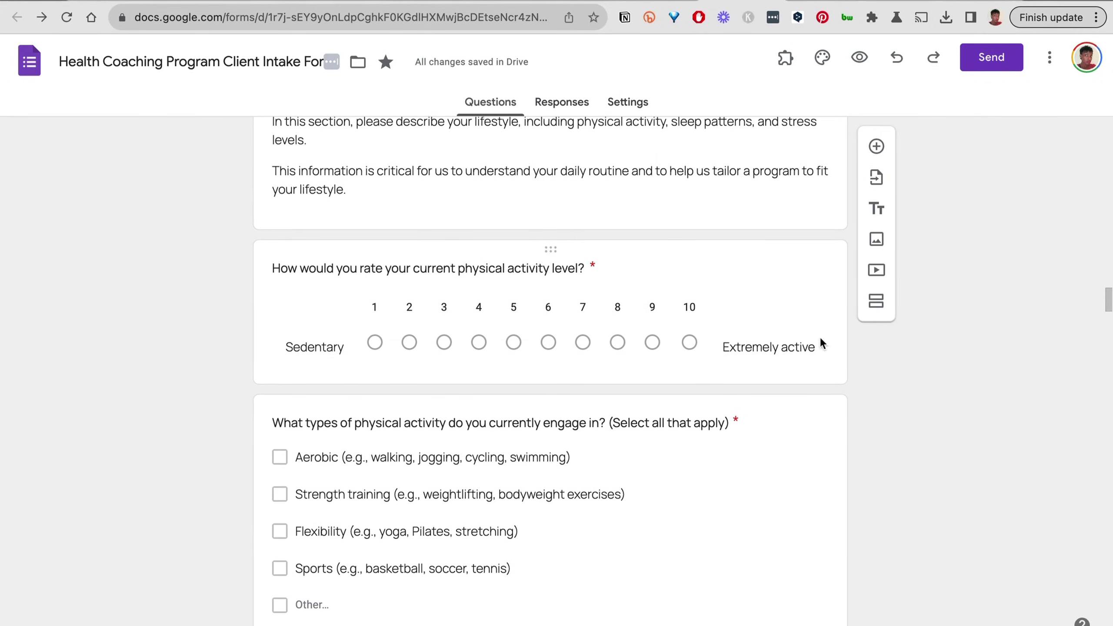